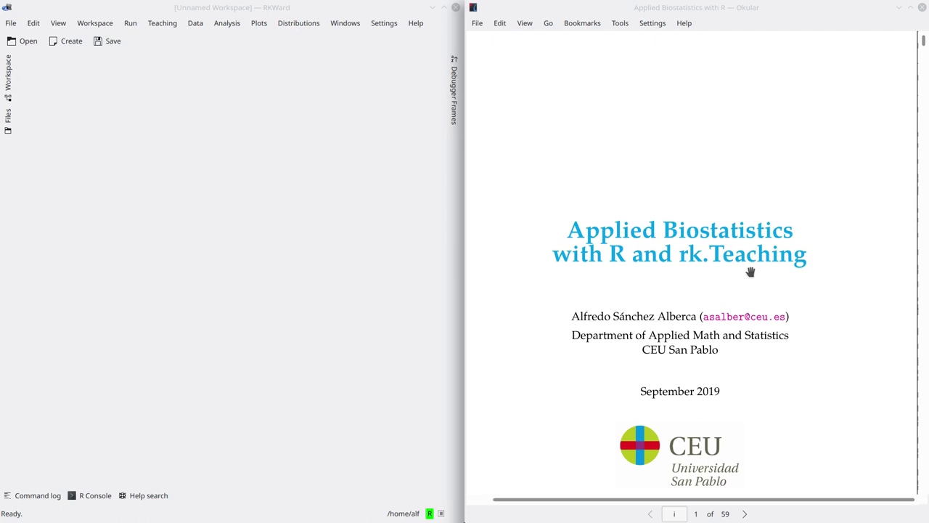
Step: Go to Practice 9, Confidence intervals for one population, in the PDF and view all parts of solved exercise 1
scroll(750, 272, "down", 10)
scroll(749, 275, "down", 10)
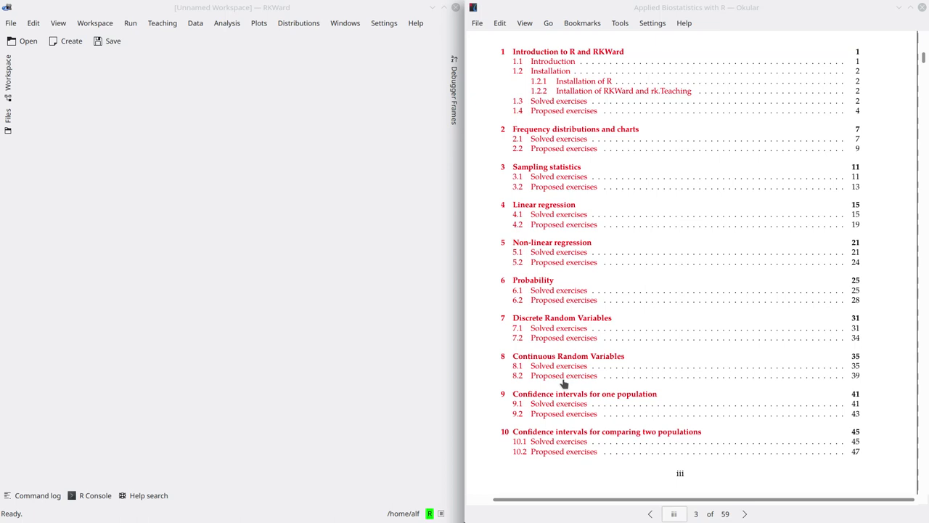
left_click(599, 400)
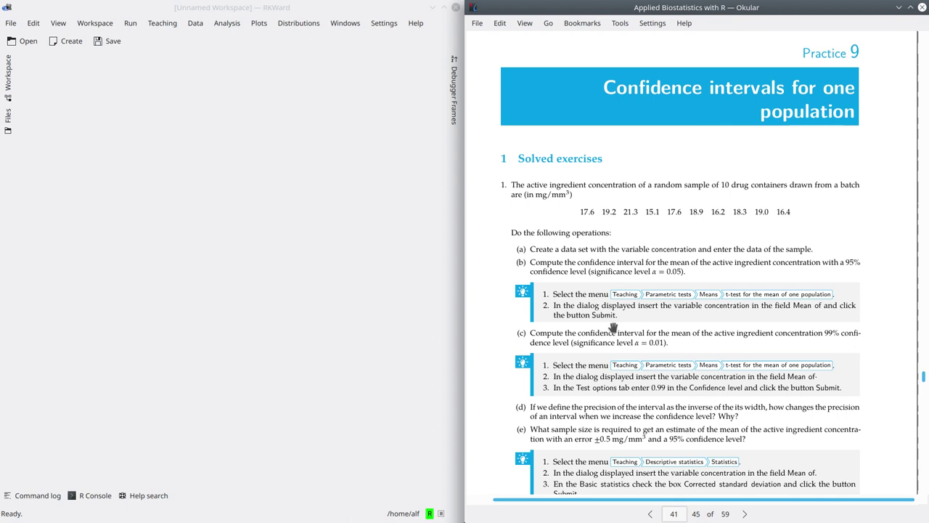
scroll(653, 264, "down", 1)
scroll(654, 264, "down", 1)
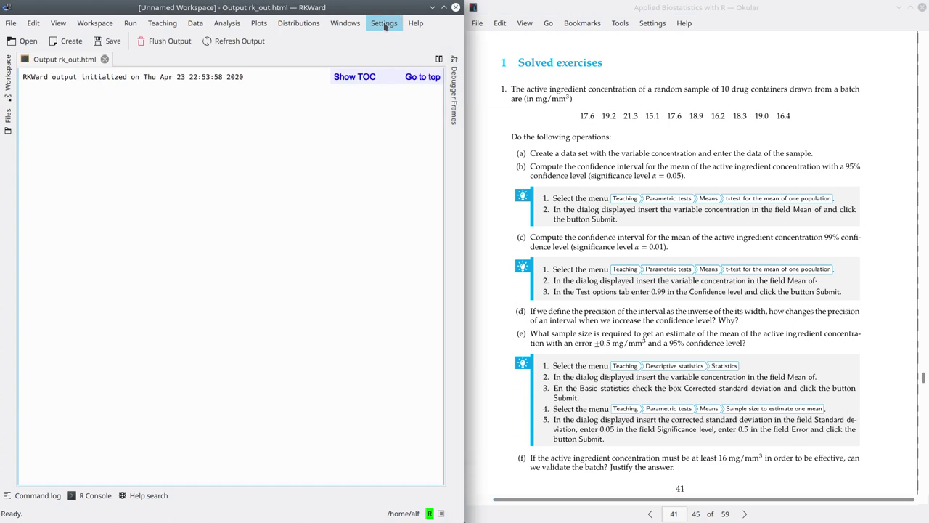
Step: Load the installed rk.Teaching package into the R session
left_click(384, 23)
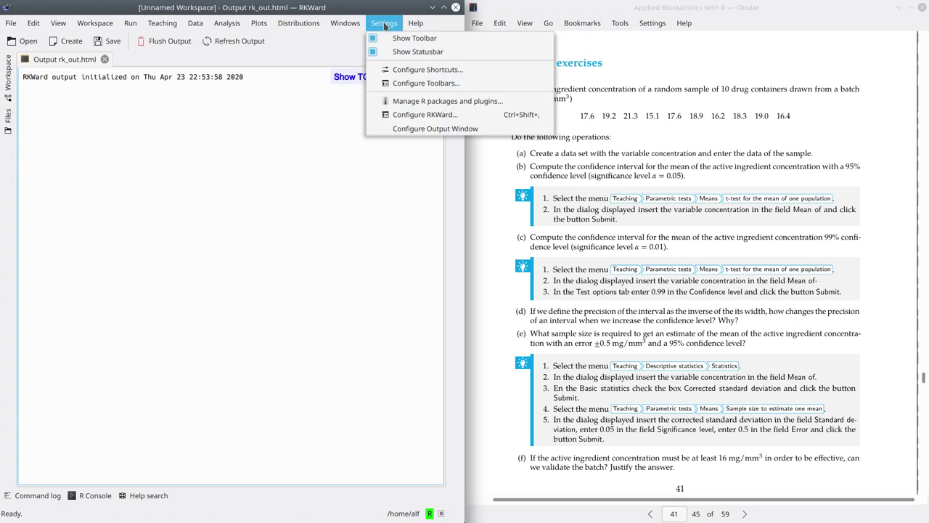
left_click(413, 101)
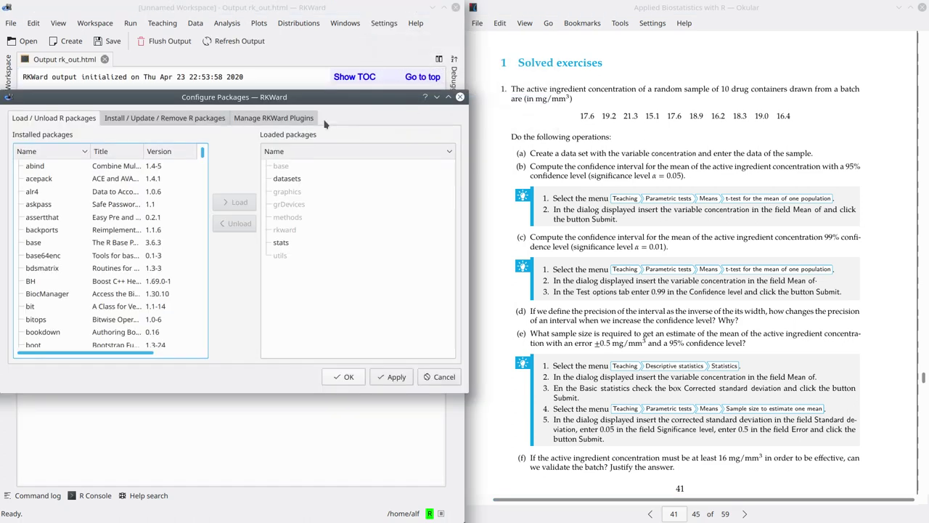
left_click_drag(206, 154, 208, 292)
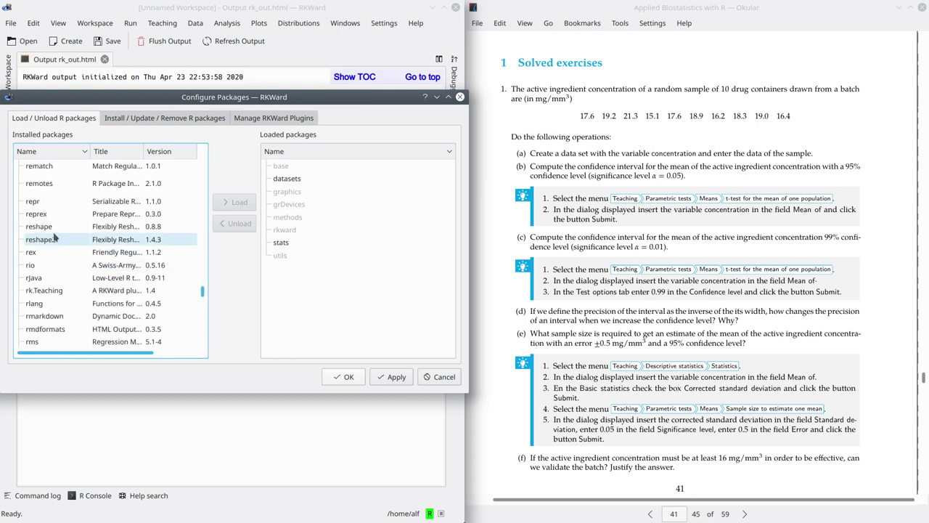
left_click(44, 290)
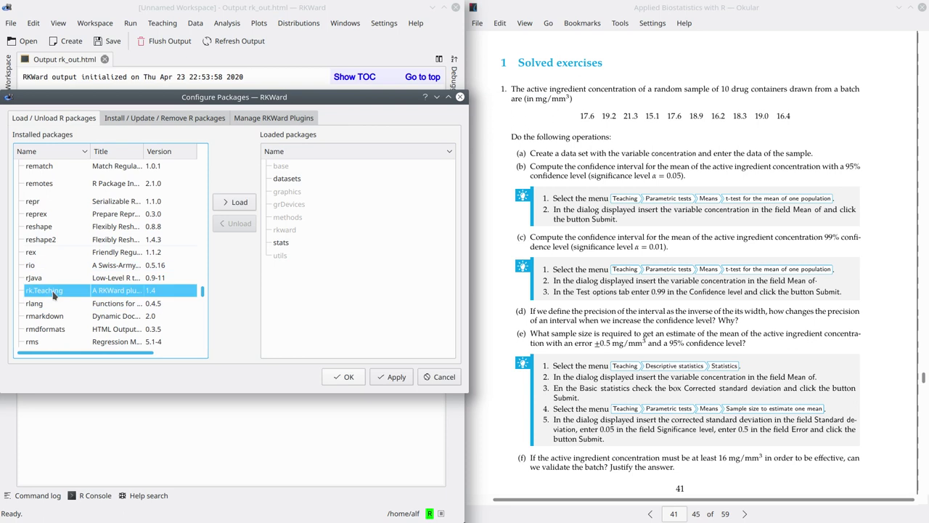
left_click(243, 202)
left_click(336, 378)
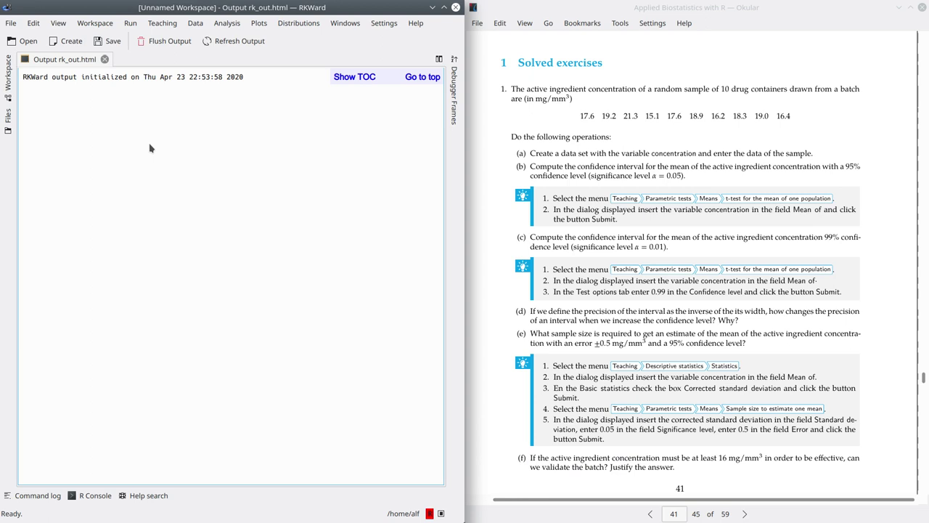
Step: Expand the rk.Teaching package under Other Environments in the workspace browser and filter the objects by "princi"
left_click(7, 72)
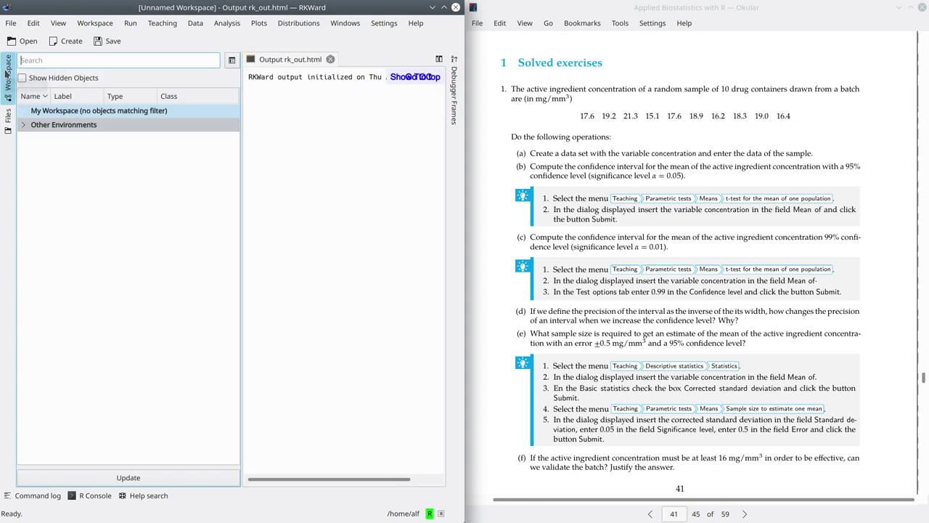
left_click(23, 128)
left_click(23, 128)
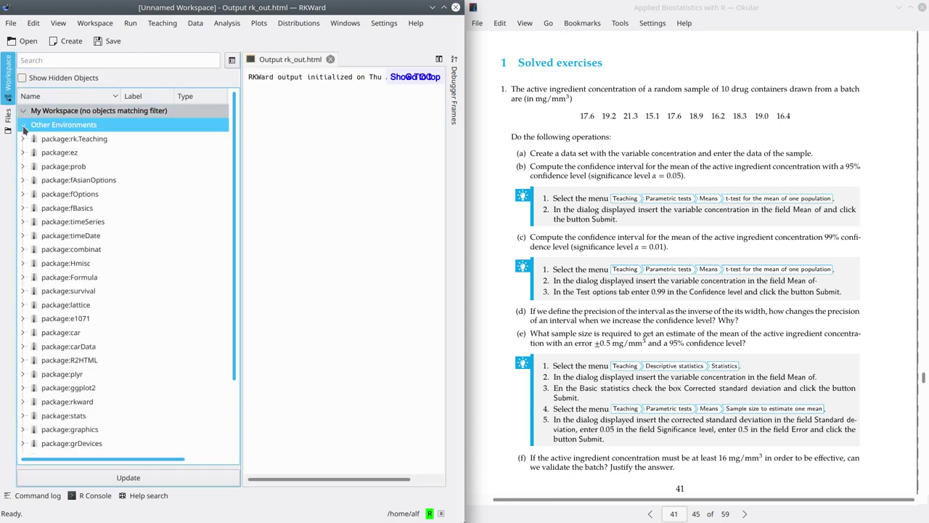
double_click(86, 142)
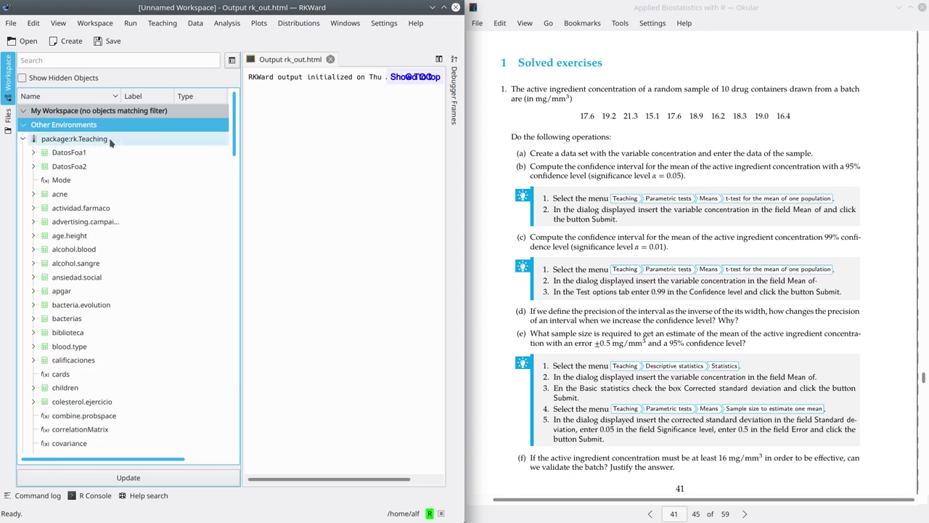
left_click(86, 60)
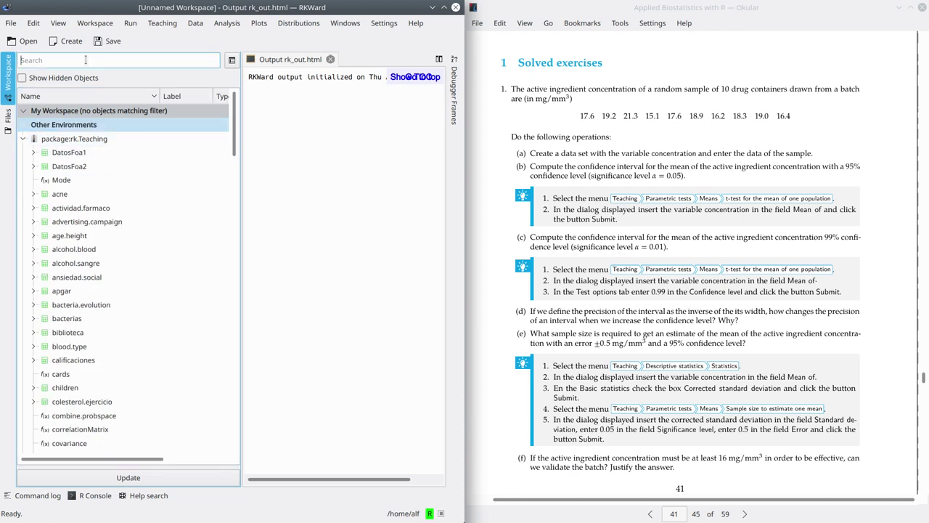
type("princi")
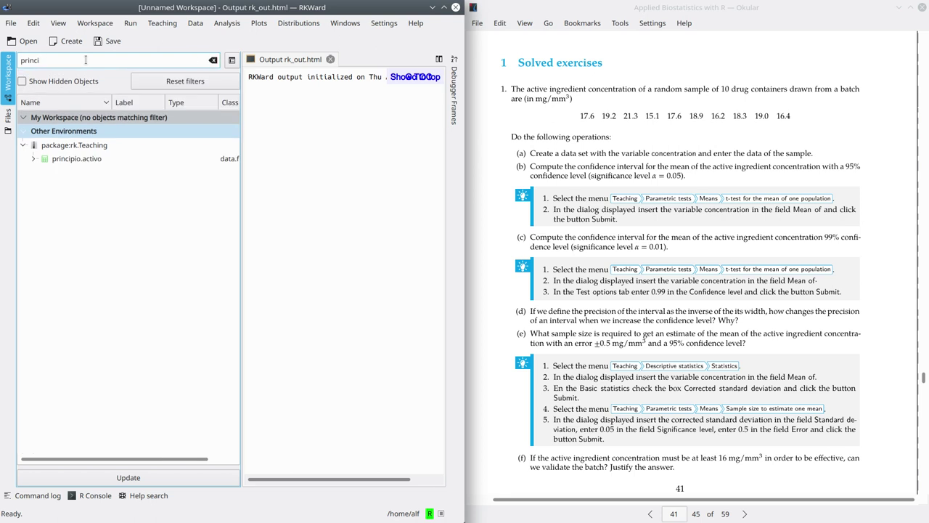
Step: Copy the principio.activo data set to .GlobalEnv and open the My Workspace copy in the data editor
right_click(85, 160)
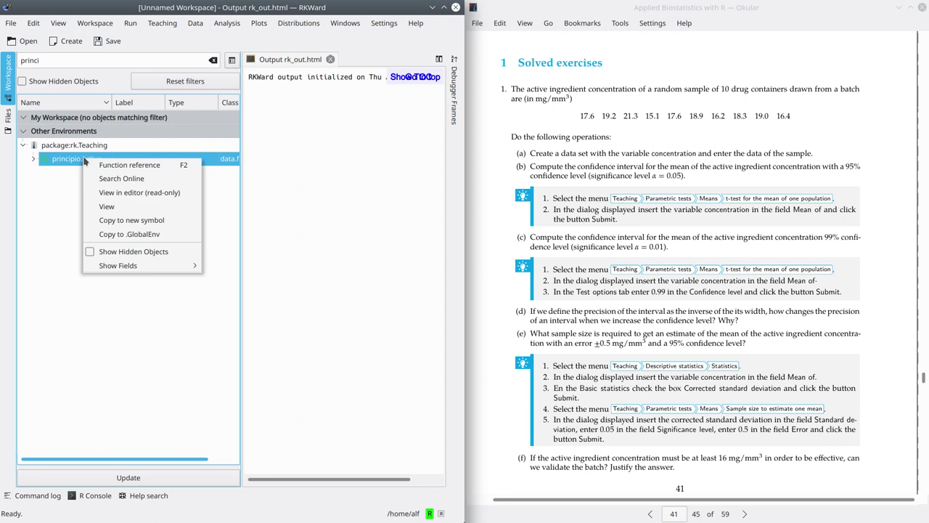
left_click(119, 238)
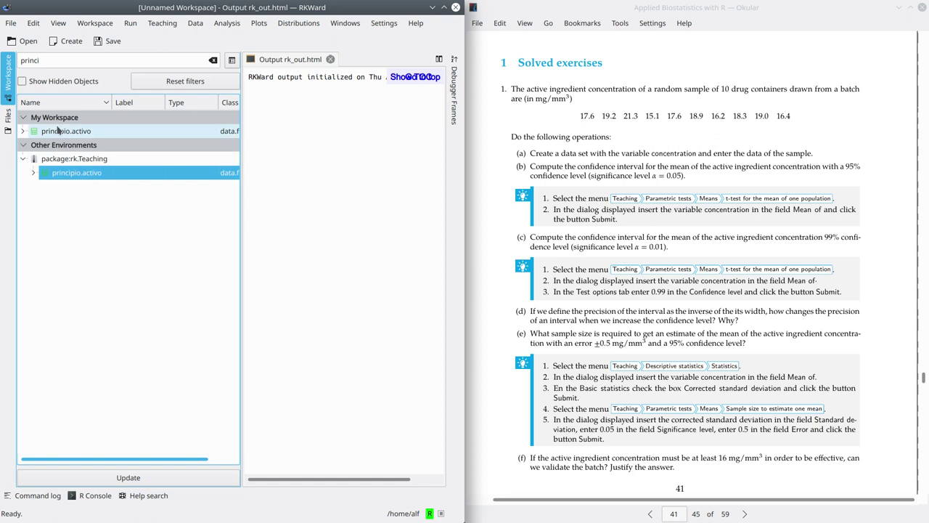
left_click(23, 131)
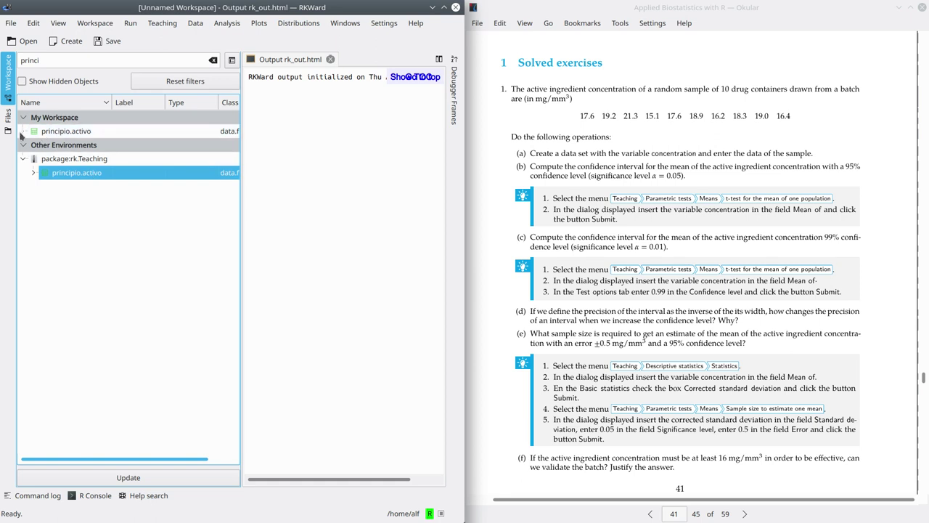
double_click(62, 133)
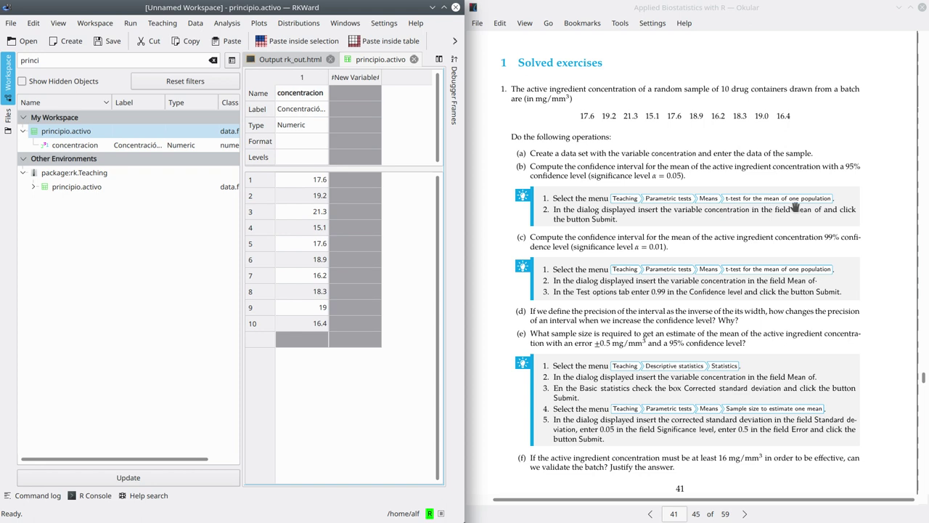
Step: Run a two-sided t-test for the mean of one population on concentracion with a 0.95 confidence level
left_click(158, 25)
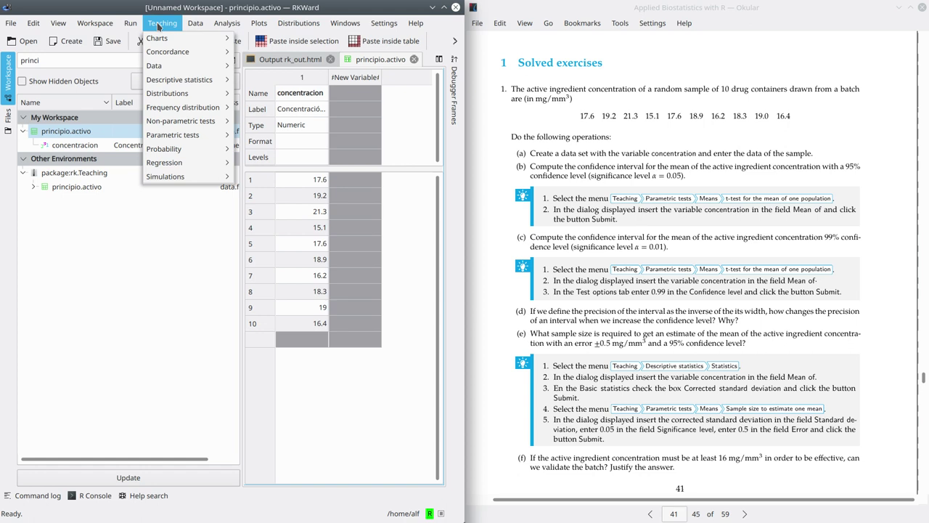
mouse_move(174, 143)
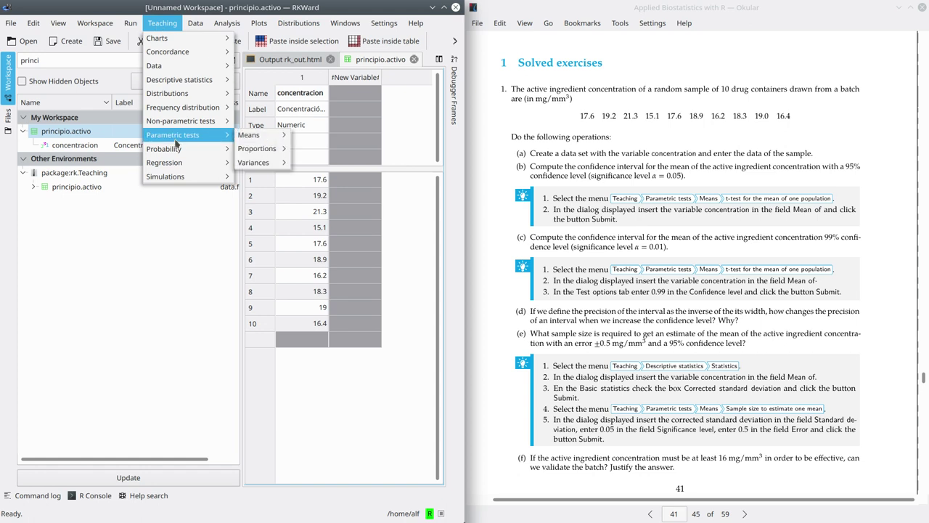
mouse_move(265, 141)
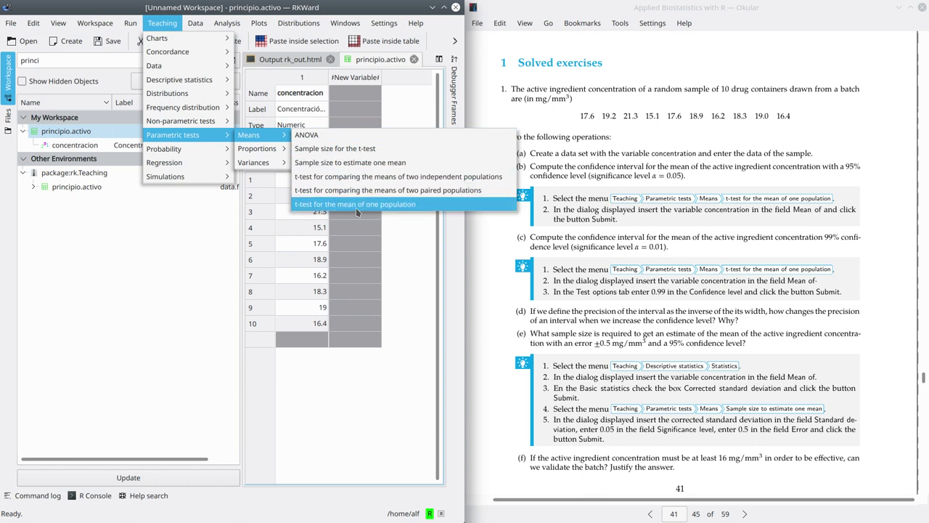
left_click(411, 209)
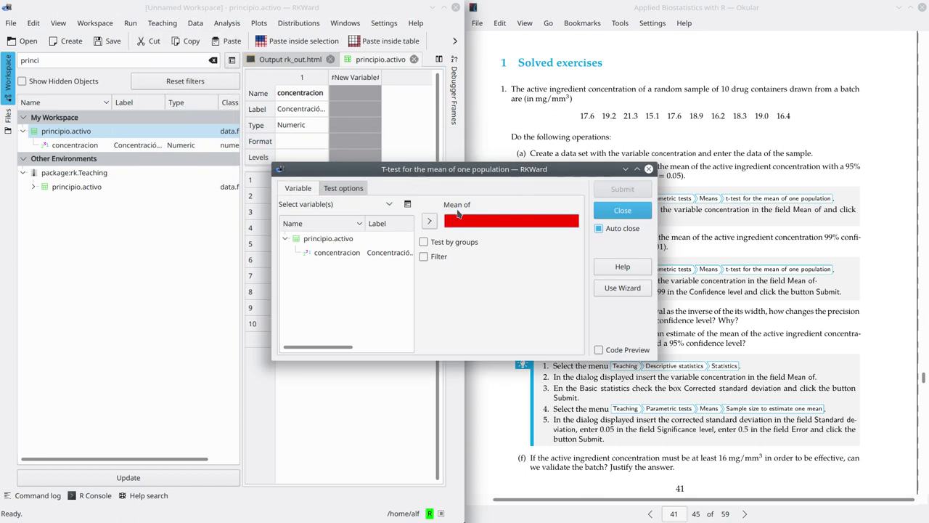
left_click(334, 253)
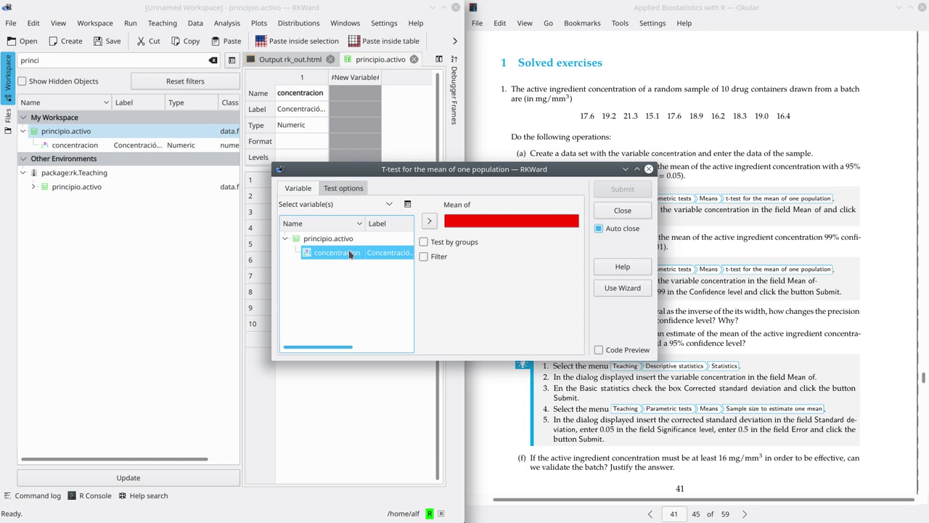
left_click(430, 221)
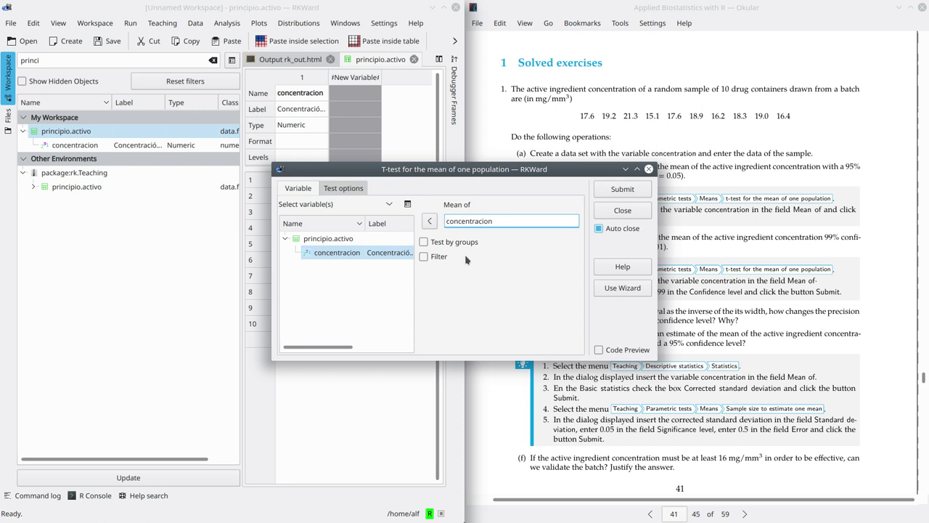
left_click(357, 191)
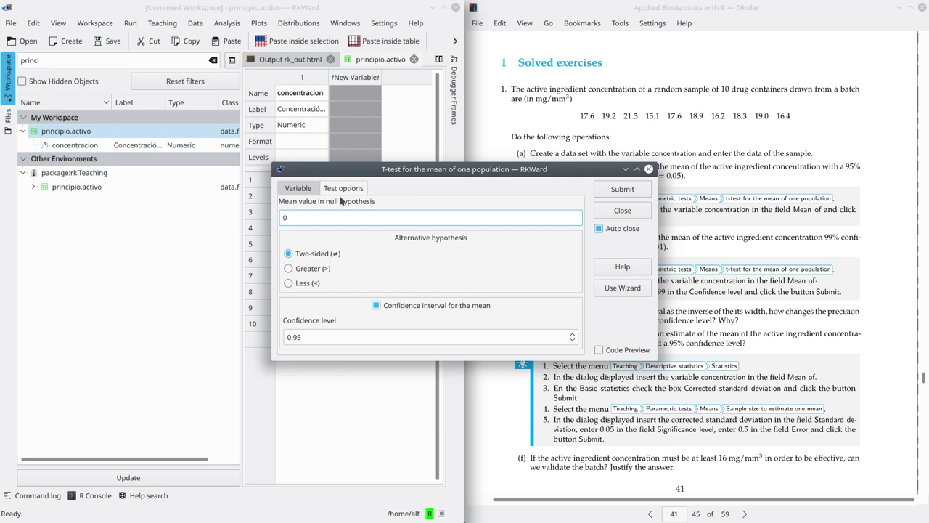
left_click_drag(311, 336, 288, 336)
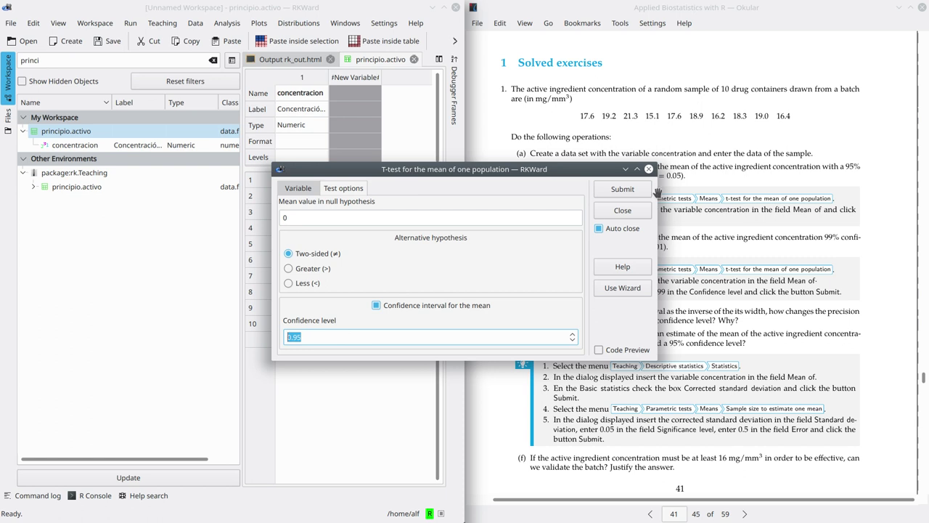
left_click(622, 190)
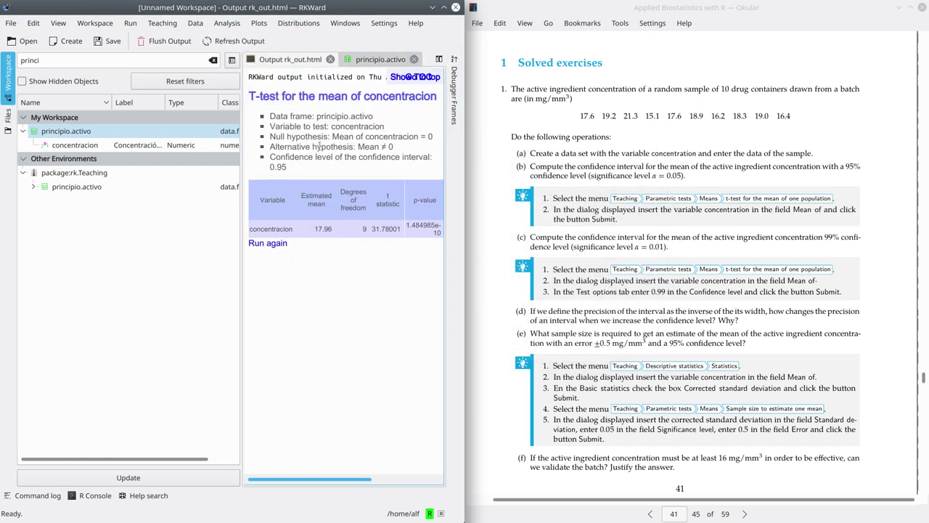
Step: Widen the output area and examine both limits of the 95% confidence interval for the mean
left_click_drag(241, 227, 151, 227)
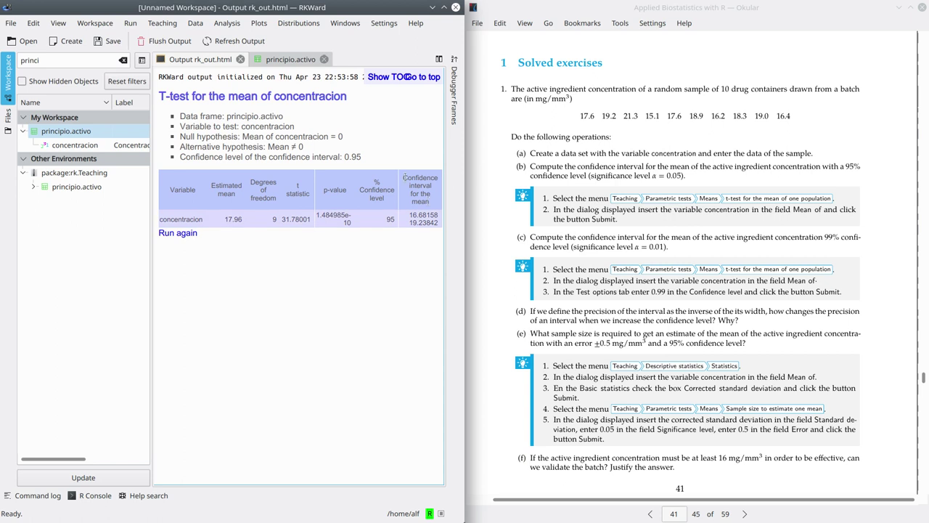
left_click_drag(405, 177, 438, 216)
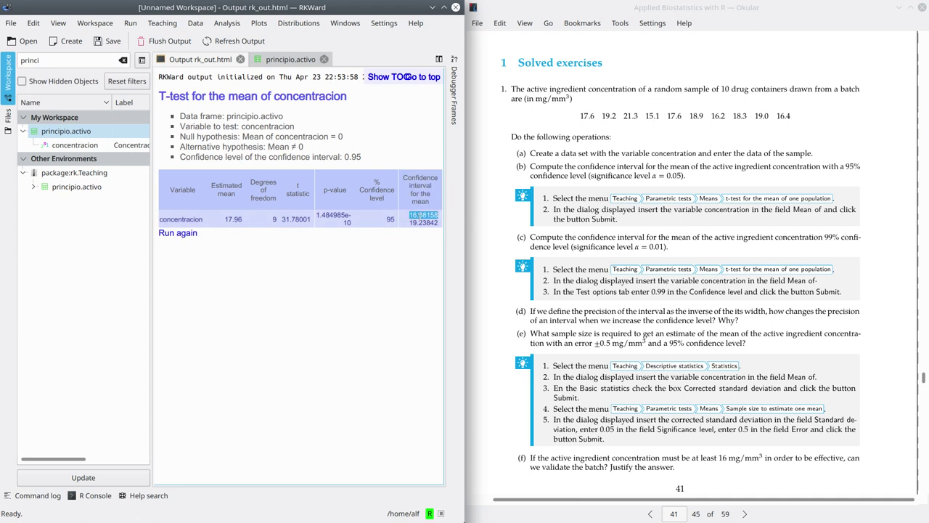
left_click_drag(409, 222, 439, 225)
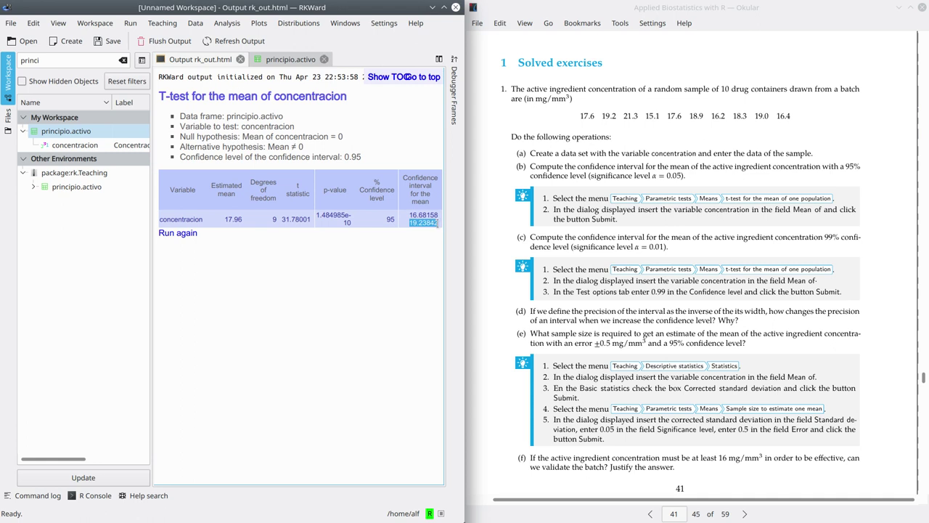
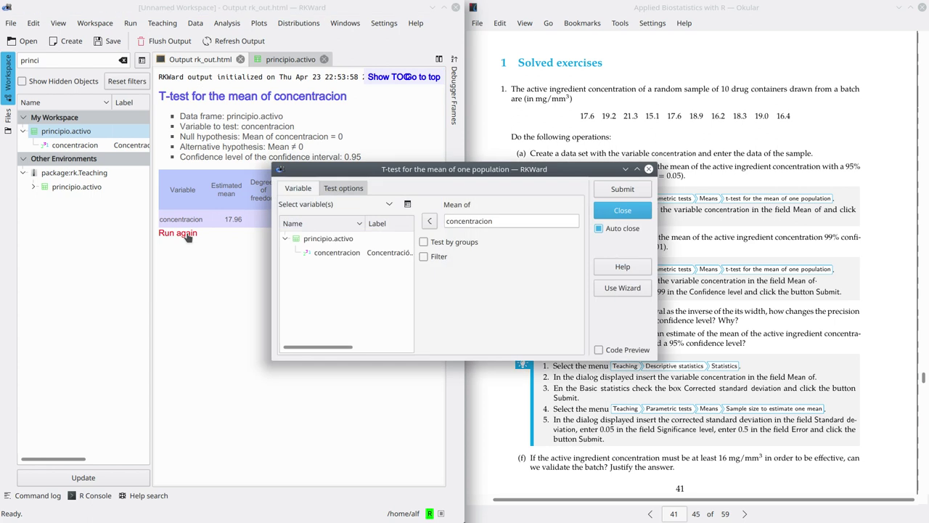
Step: Run the t-test for the mean of concentracion again with the confidence level set to 0.99
left_click(343, 189)
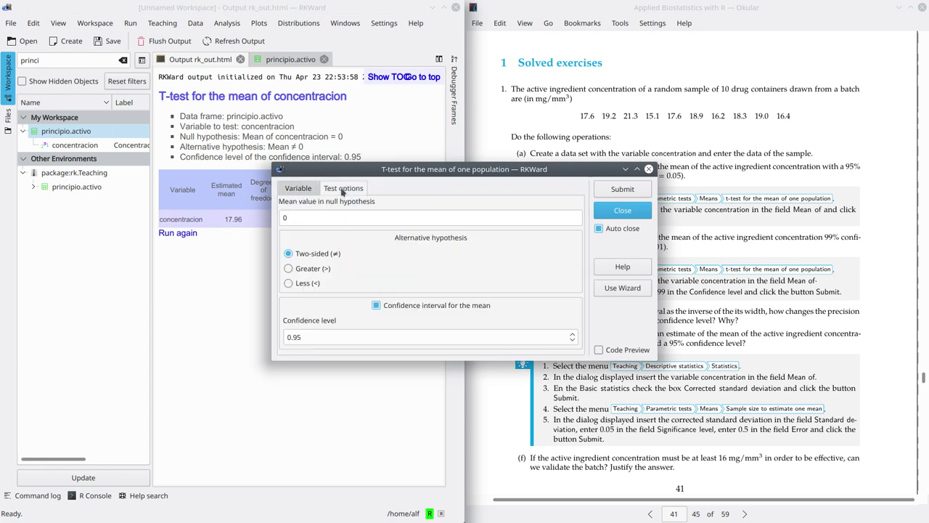
left_click(573, 336)
left_click(574, 336)
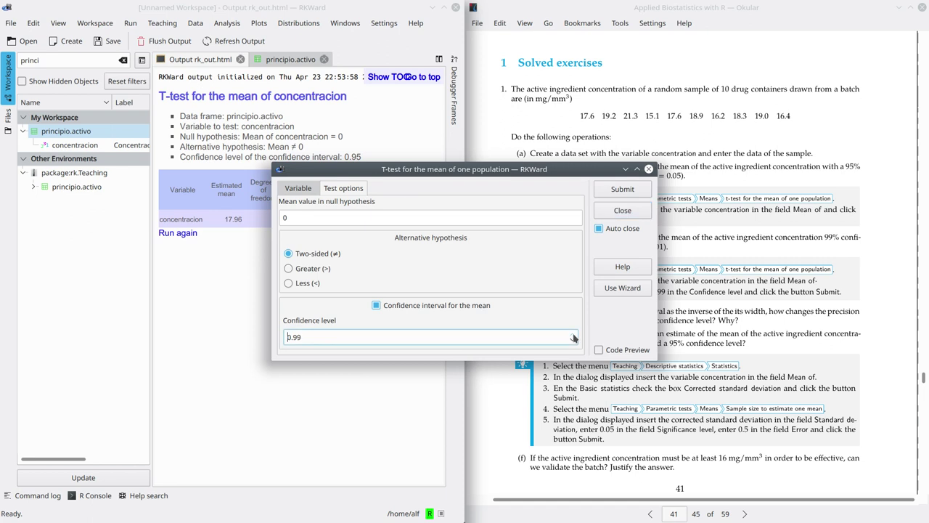
left_click(622, 191)
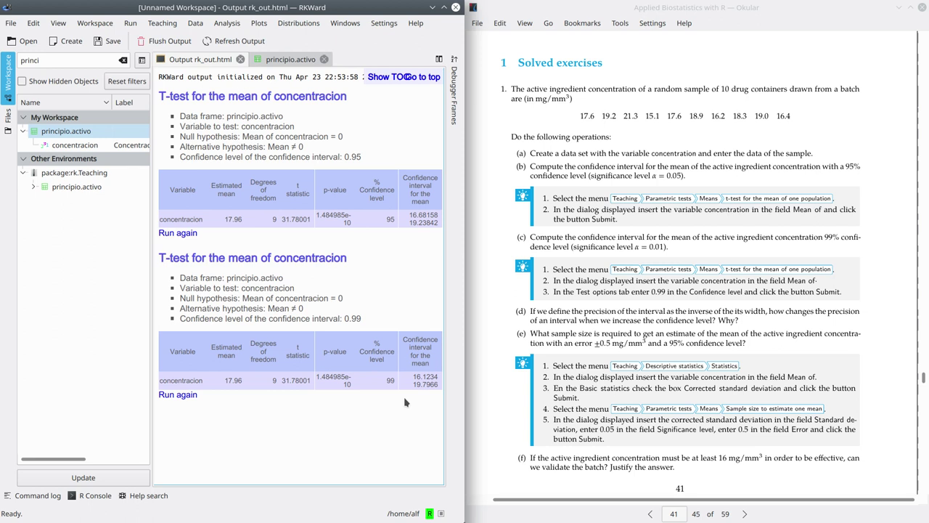
Step: Compare the limits of the 99% confidence interval with those of the 95% interval in the output
double_click(388, 376)
left_click(413, 386)
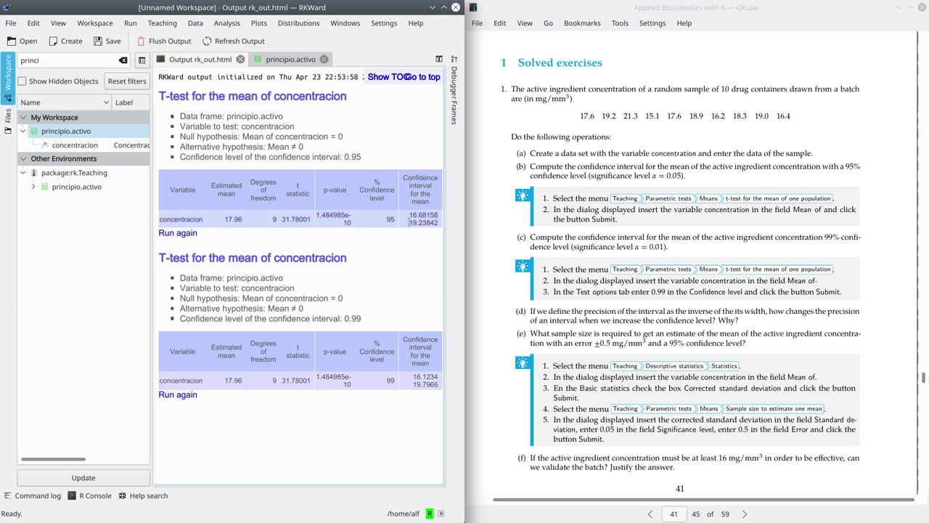
left_click_drag(408, 221, 436, 209)
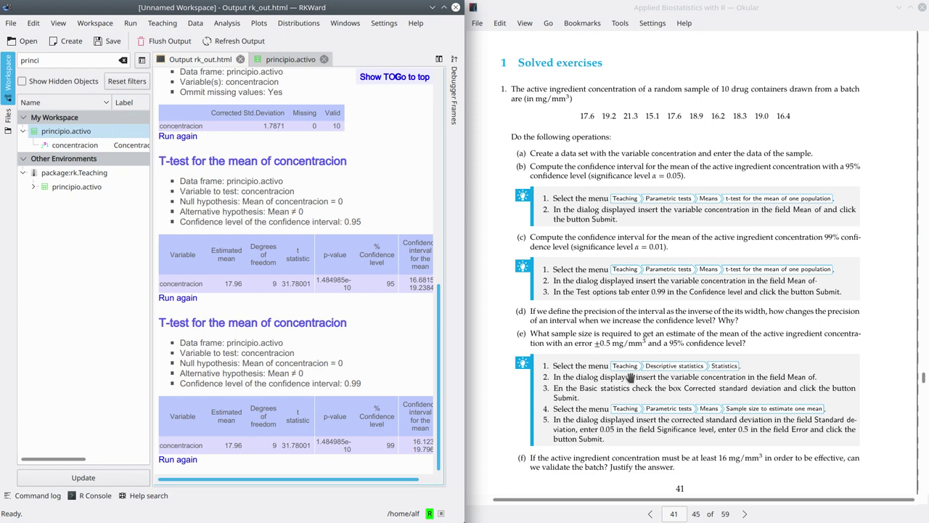
Step: Compute the descriptive statistics of concentracion with only the corrected standard deviation selected
left_click(163, 23)
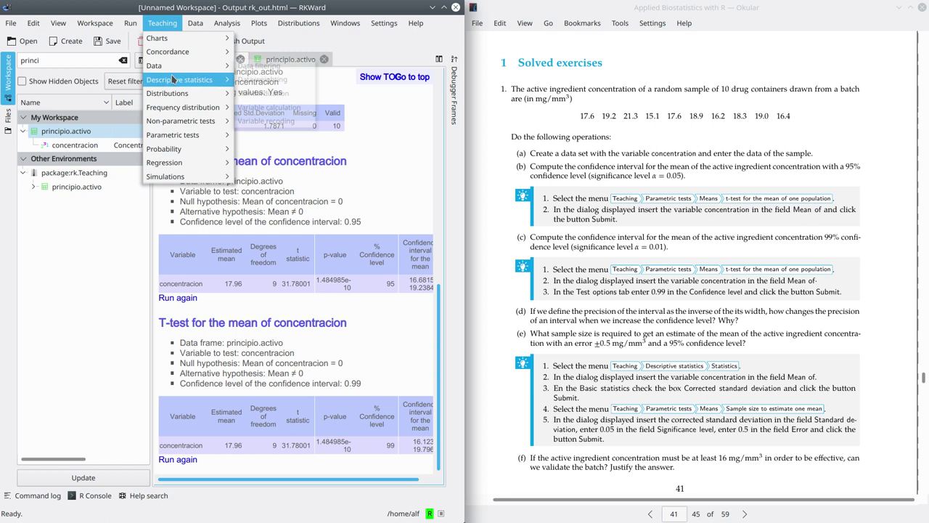
mouse_move(196, 80)
left_click(254, 80)
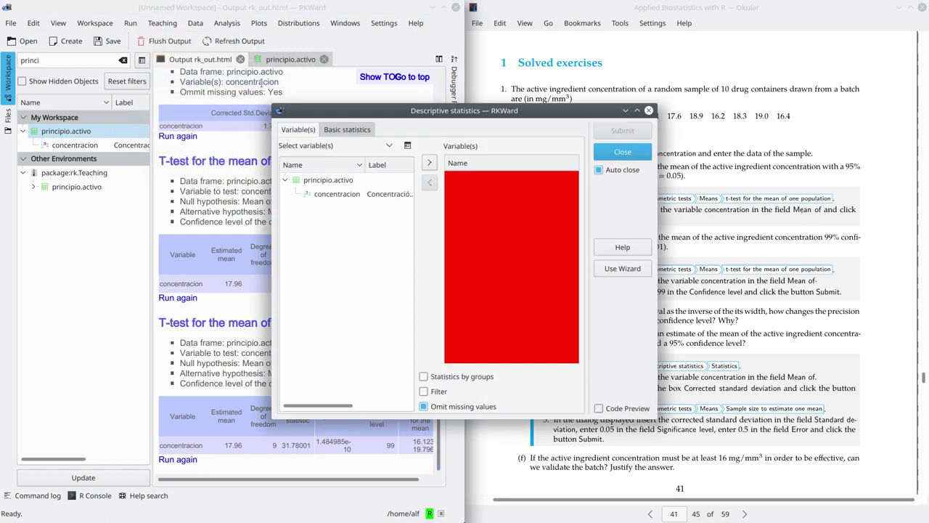
left_click(335, 193)
left_click(429, 163)
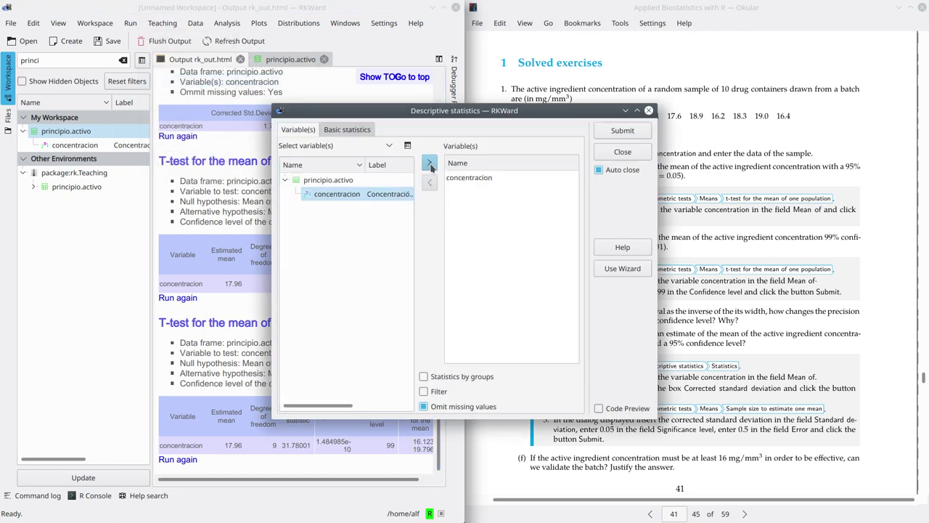
left_click(351, 130)
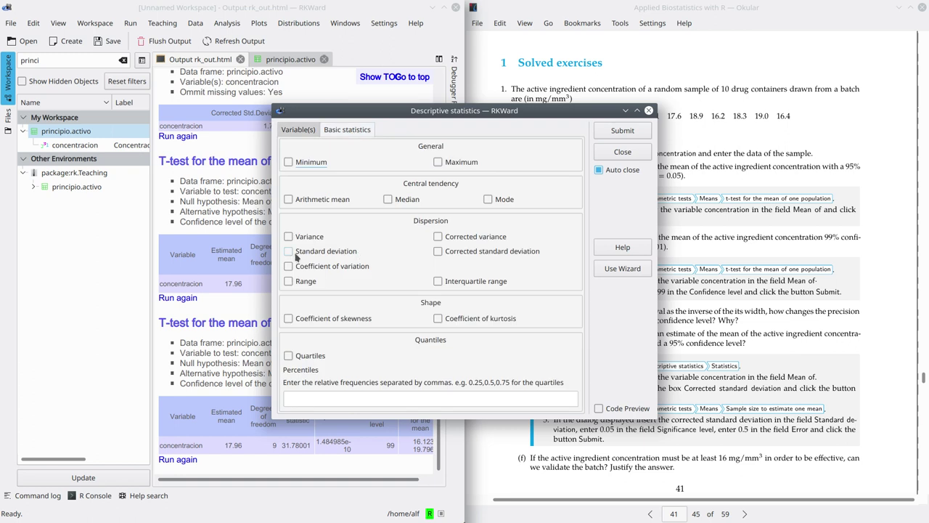
left_click(438, 253)
left_click(617, 133)
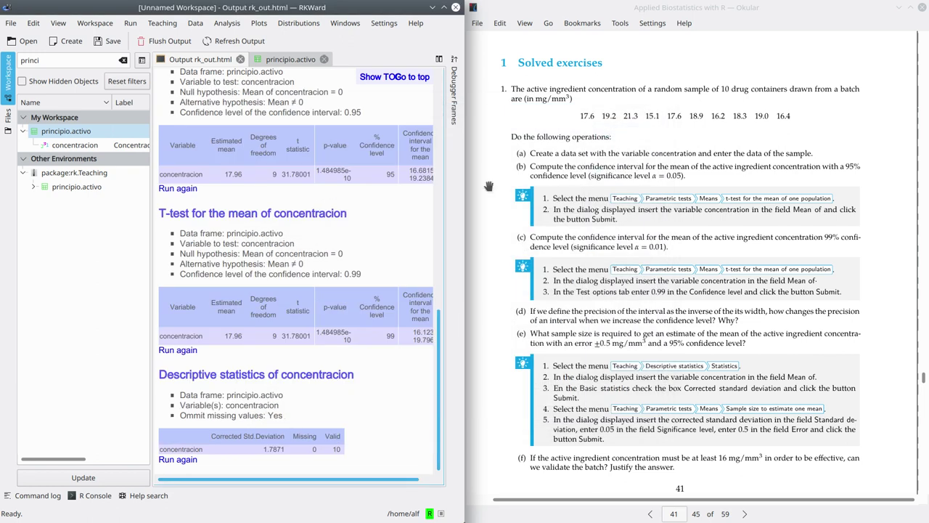
Step: Copy the corrected standard deviation value of concentracion from the output
double_click(271, 449)
right_click(274, 449)
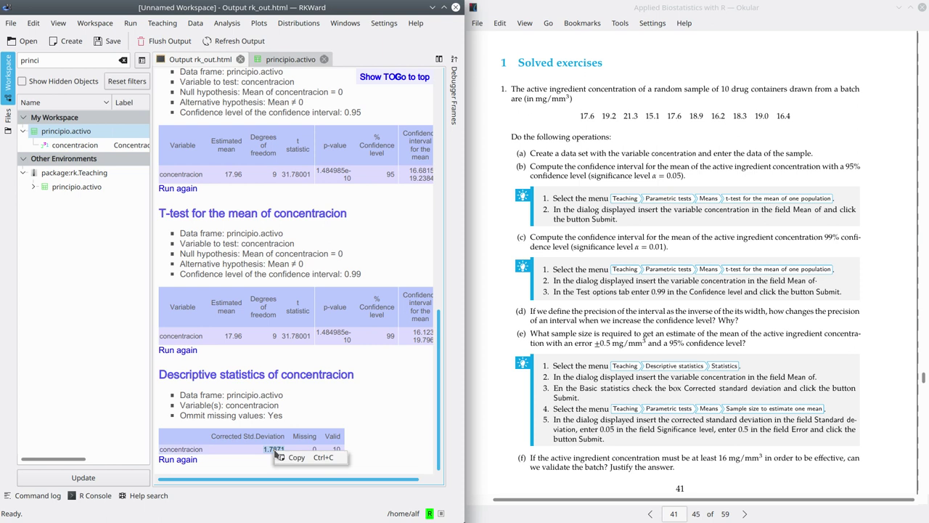
left_click(294, 460)
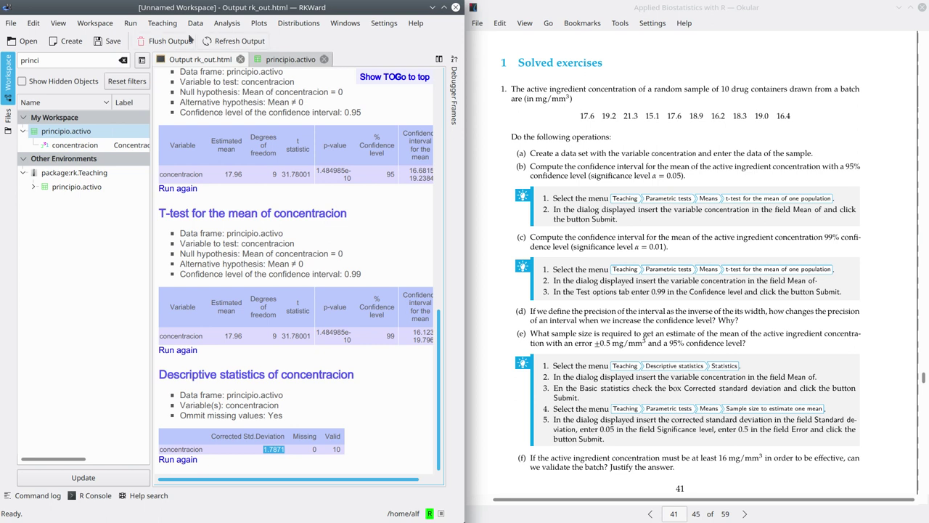
Step: Compute the sample size to estimate one mean with standard deviation 1.7871, confidence level 0.95 and error ±0.5
left_click(162, 23)
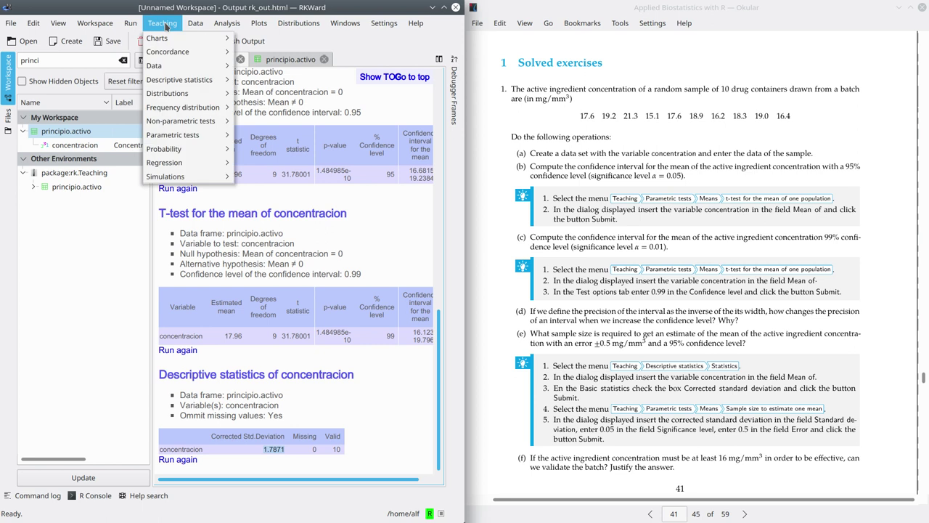
mouse_move(177, 137)
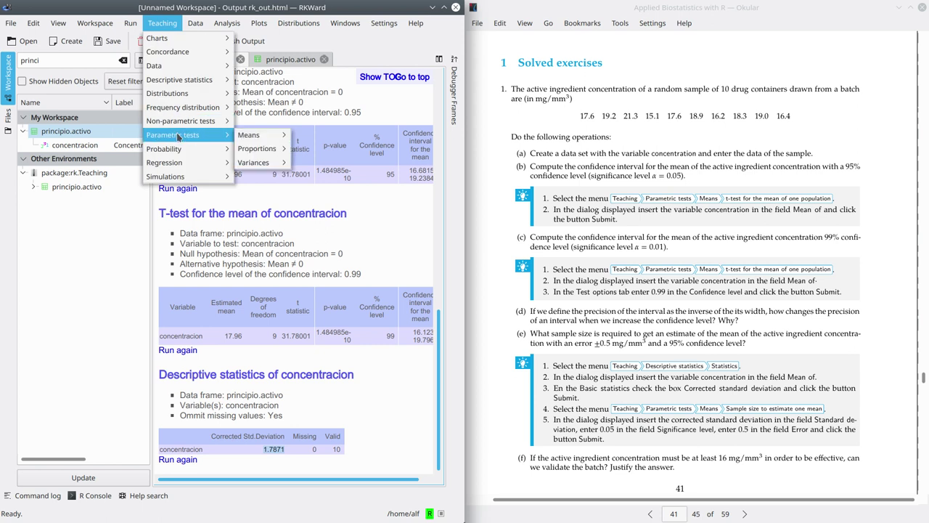
mouse_move(258, 139)
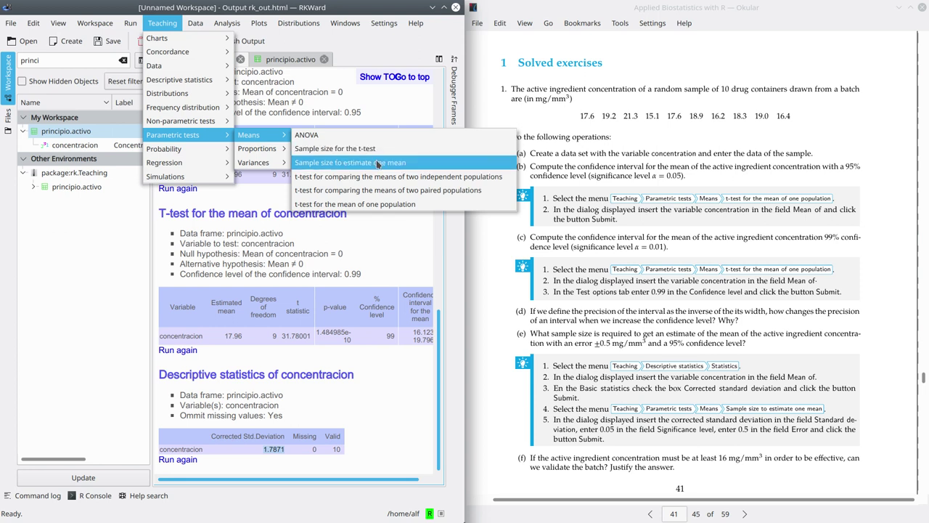
left_click(421, 167)
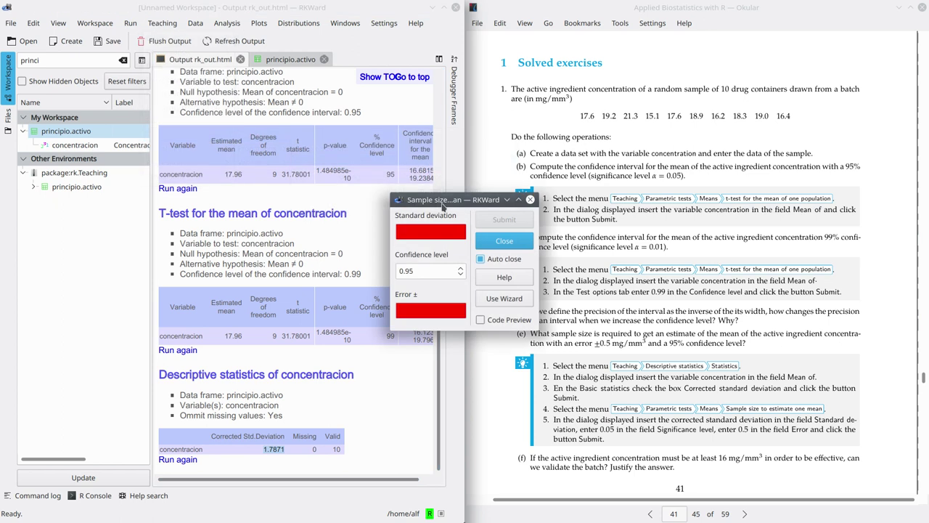
left_click(410, 230)
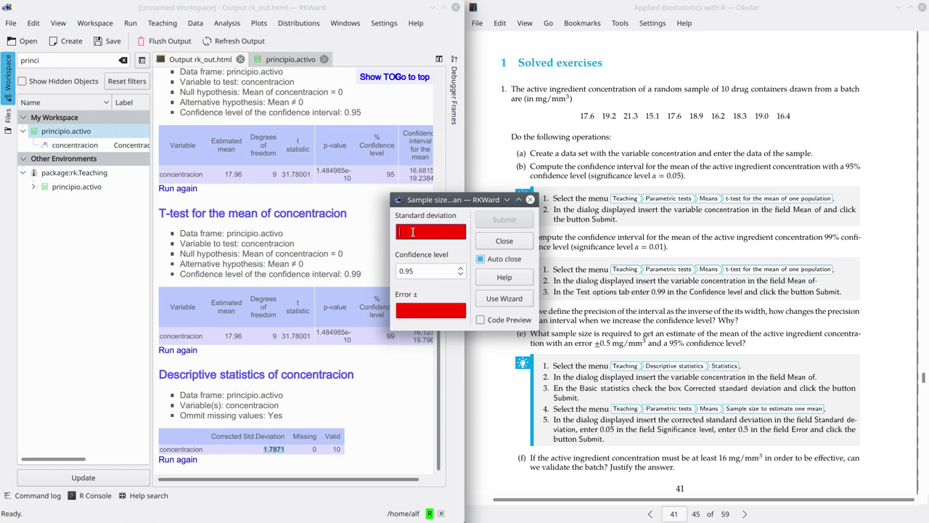
key("ctrl+v")
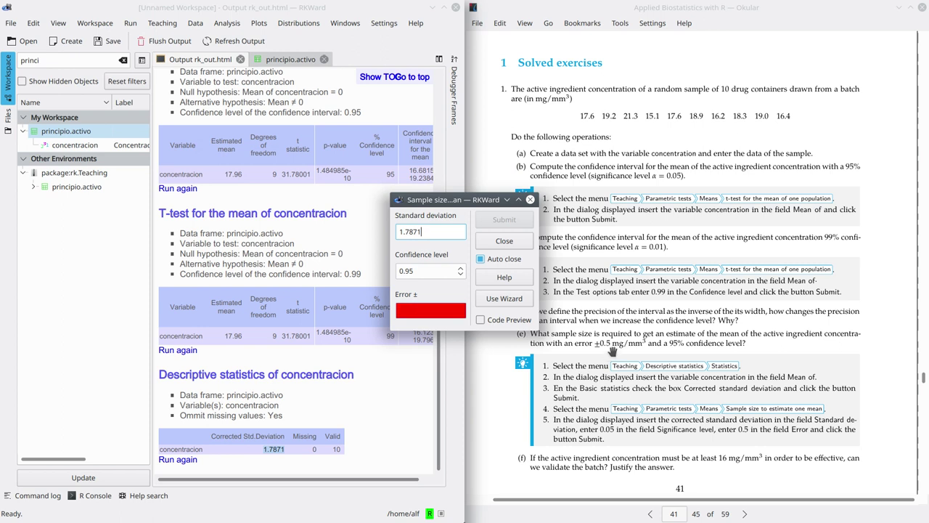
left_click(438, 311)
type("0.5")
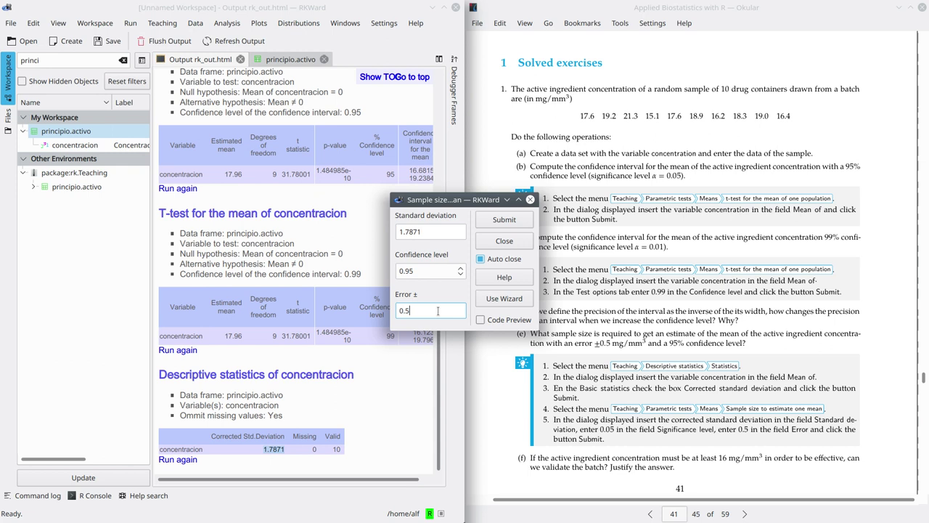
left_click(514, 220)
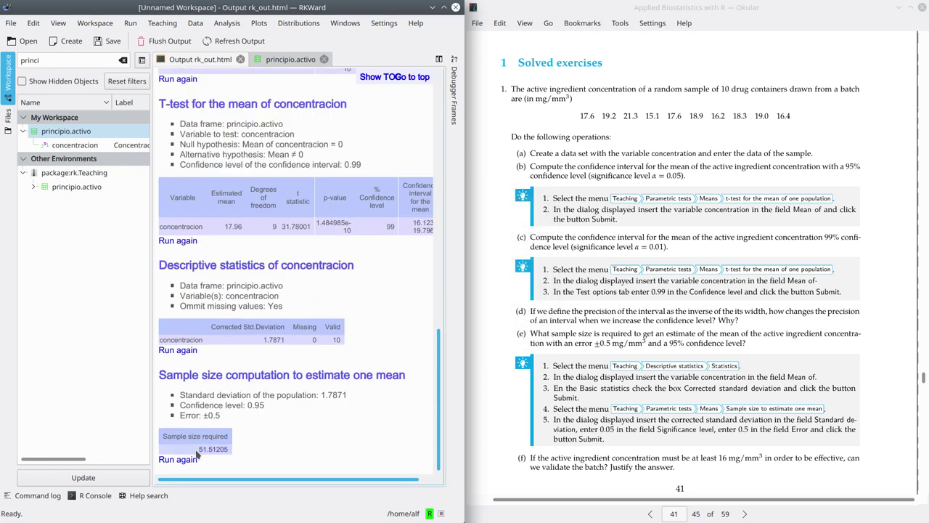
Step: Examine the required sample size, and check the 95% and 99% confidence intervals against the 16 mg/mm³ minimum from question (f)
left_click_drag(199, 448, 263, 440)
scroll(601, 341, "down", 4)
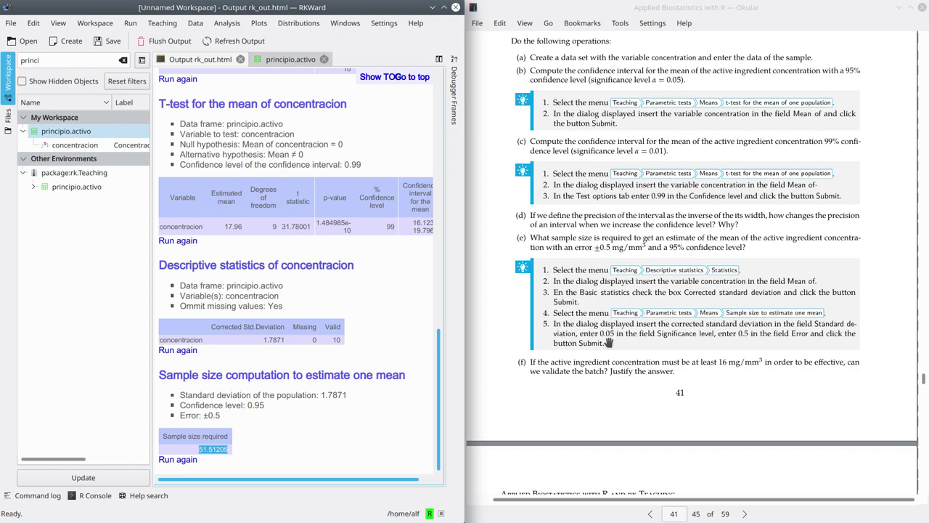
scroll(591, 308, "down", 2)
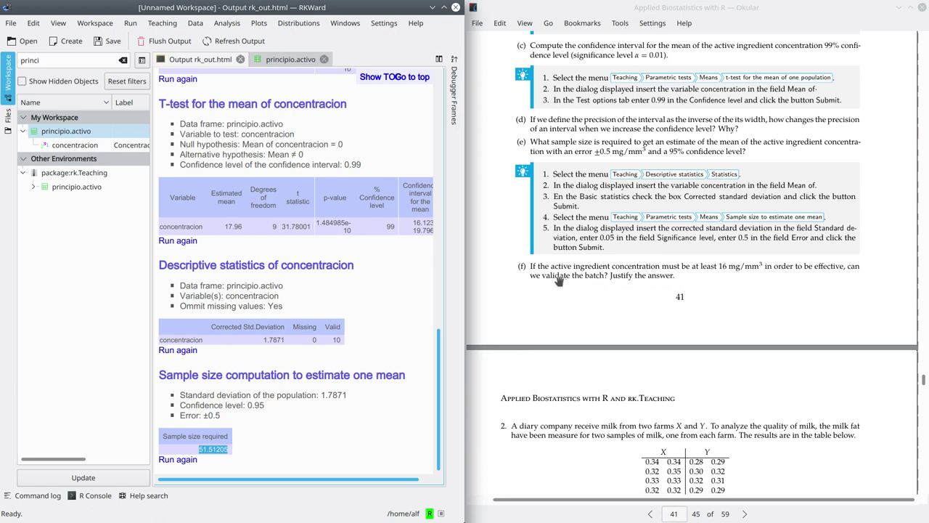
left_click_drag(404, 481, 428, 481)
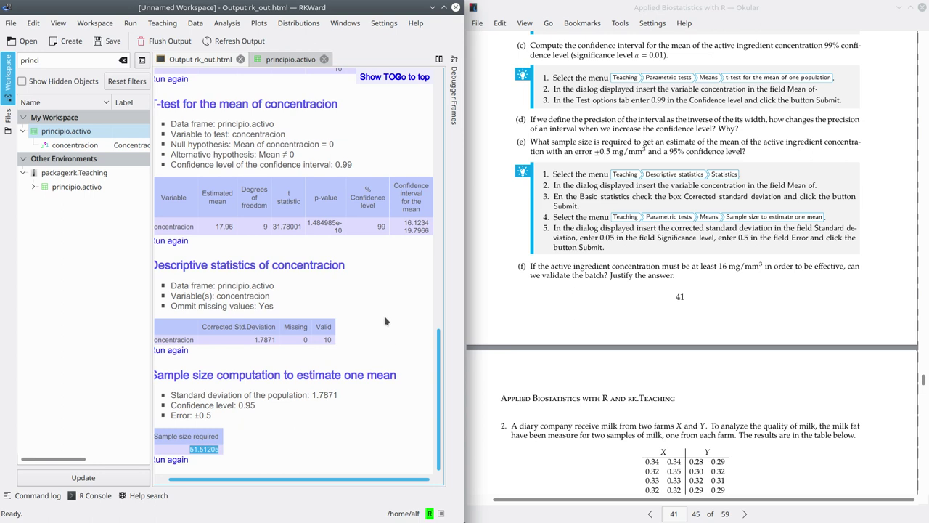
scroll(372, 245, "up", 2)
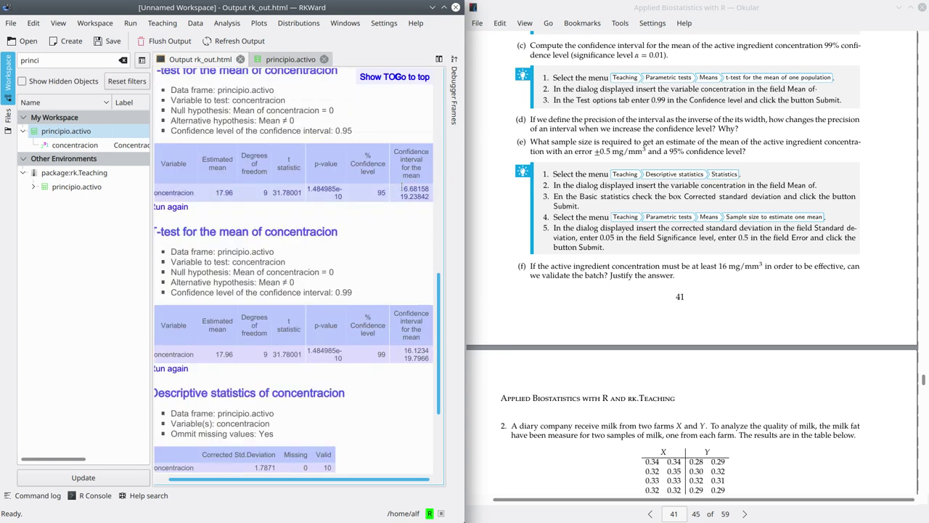
left_click_drag(401, 188, 429, 197)
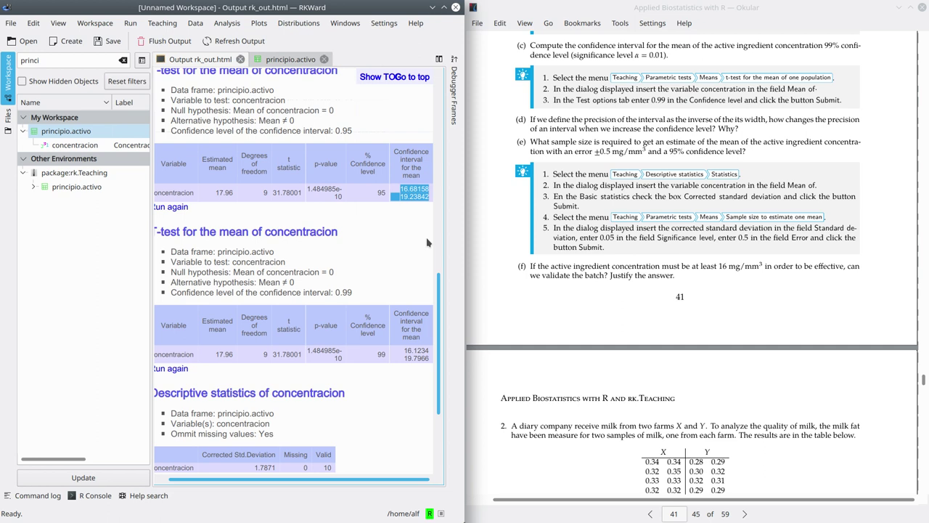
double_click(380, 192)
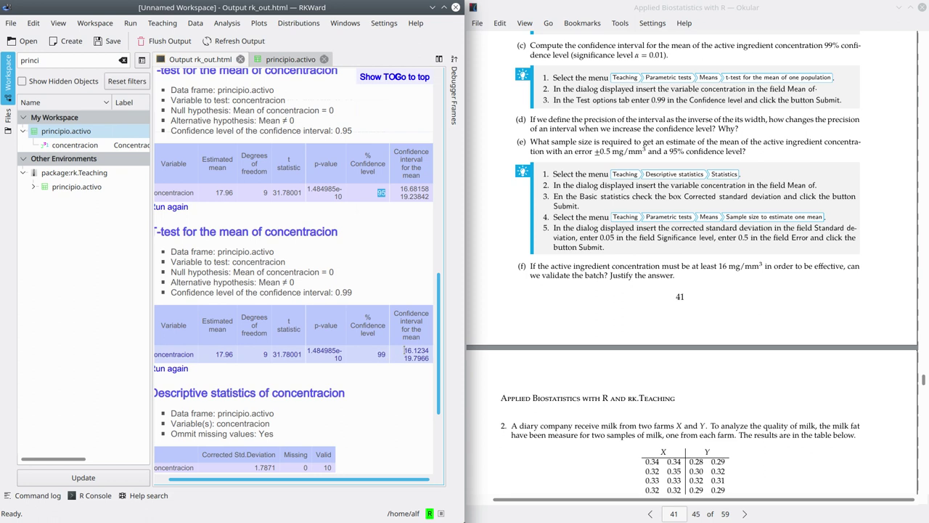
left_click_drag(404, 351, 429, 359)
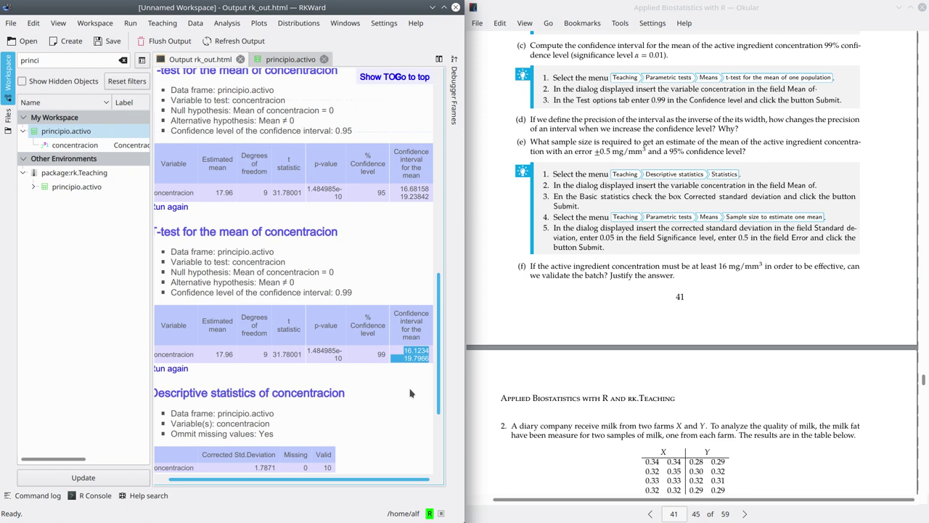
left_click(381, 353)
double_click(381, 353)
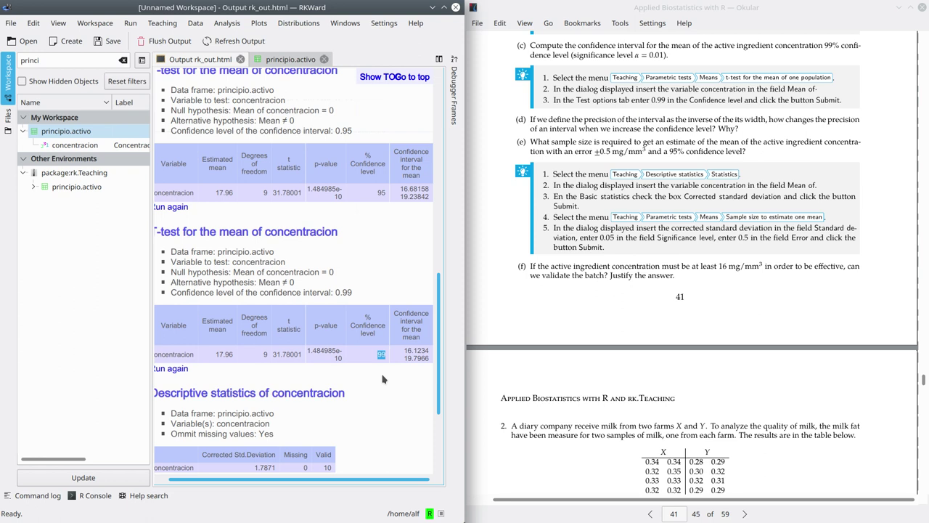
scroll(383, 378, "down", 3)
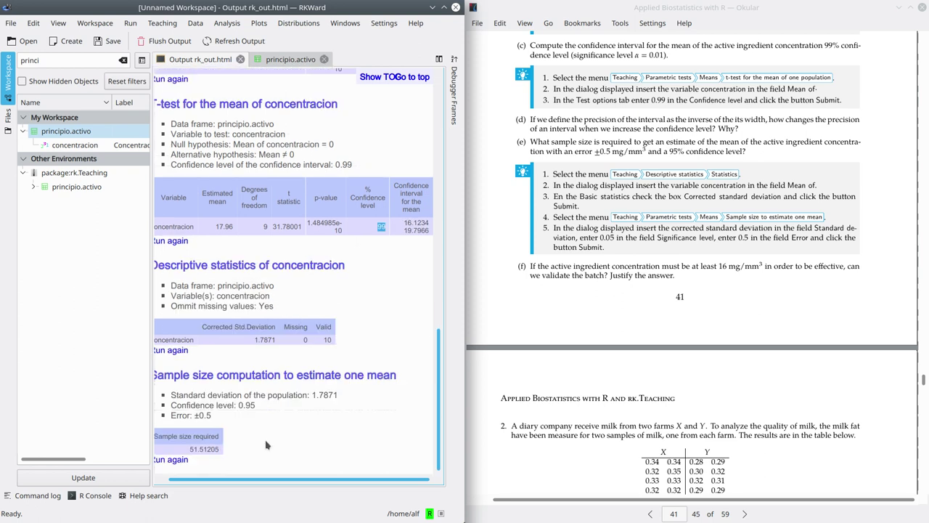
scroll(312, 468, "left", 1)
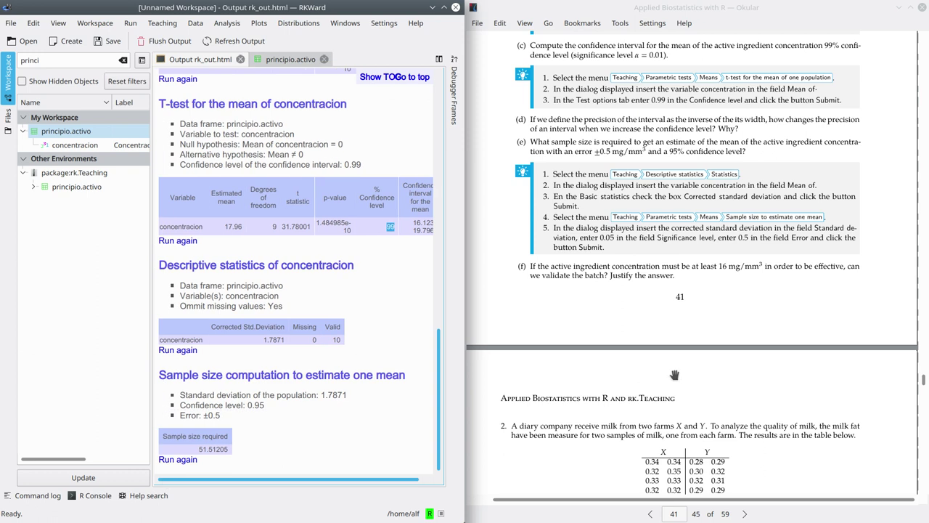
Step: For exercise 2, find the milk data set in package rk.Teaching, copy it to .GlobalEnv and open the copy
scroll(674, 374, "down", 10)
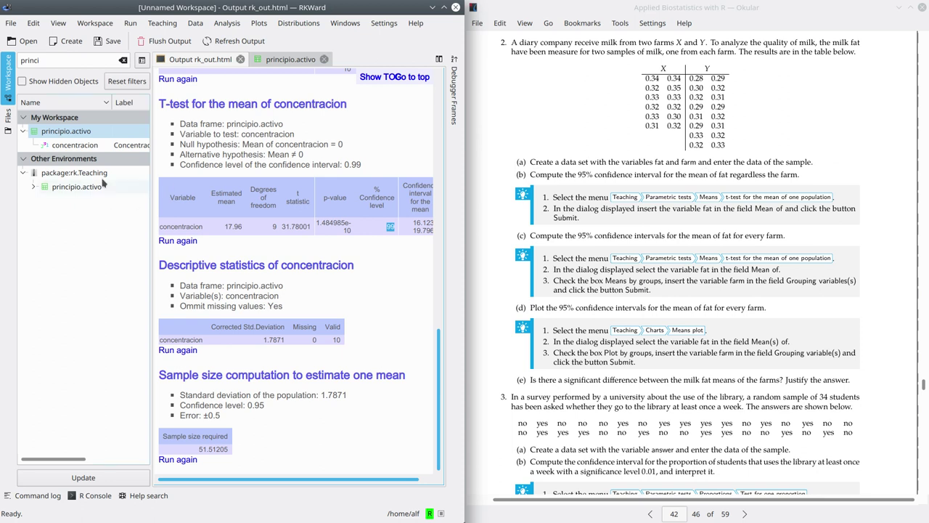
double_click(58, 60)
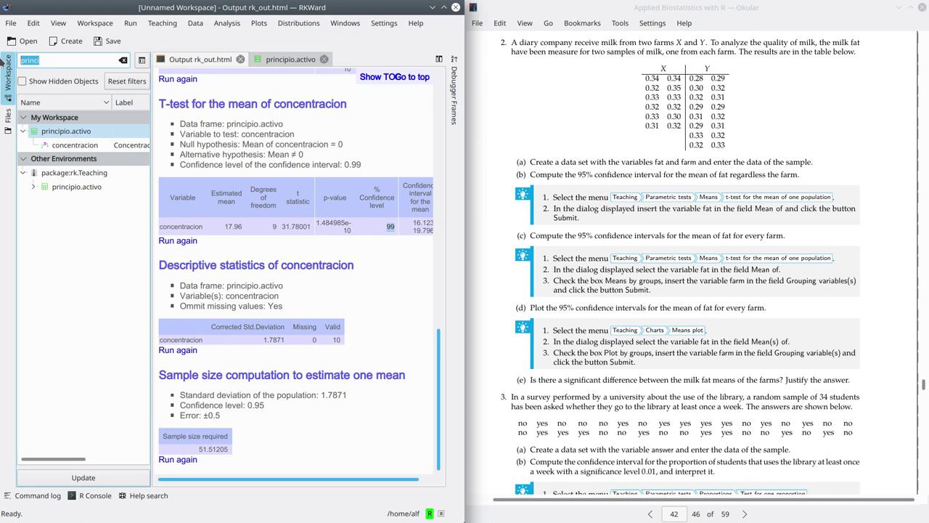
type("milk")
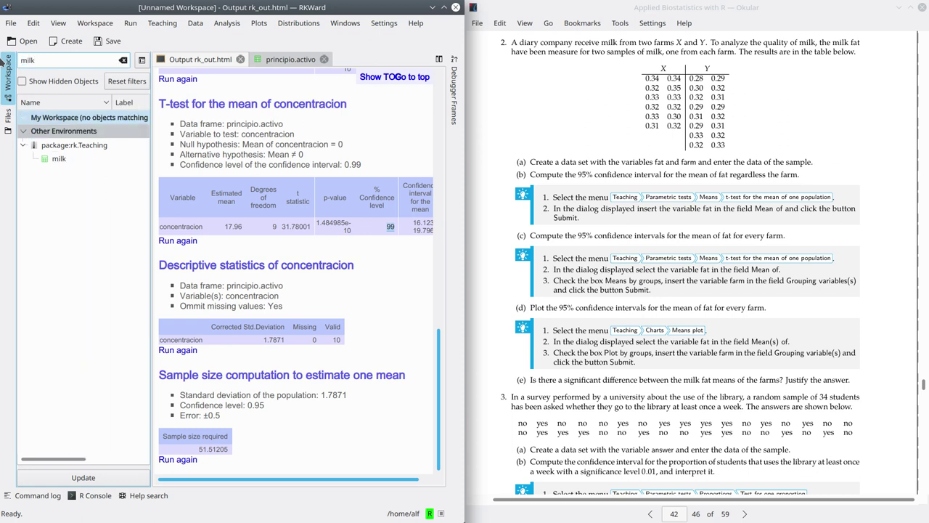
right_click(55, 159)
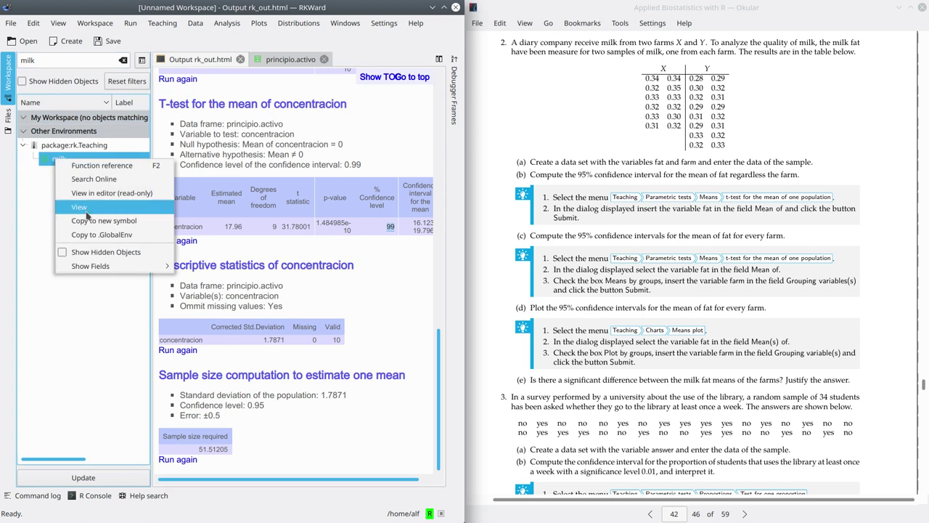
left_click(96, 234)
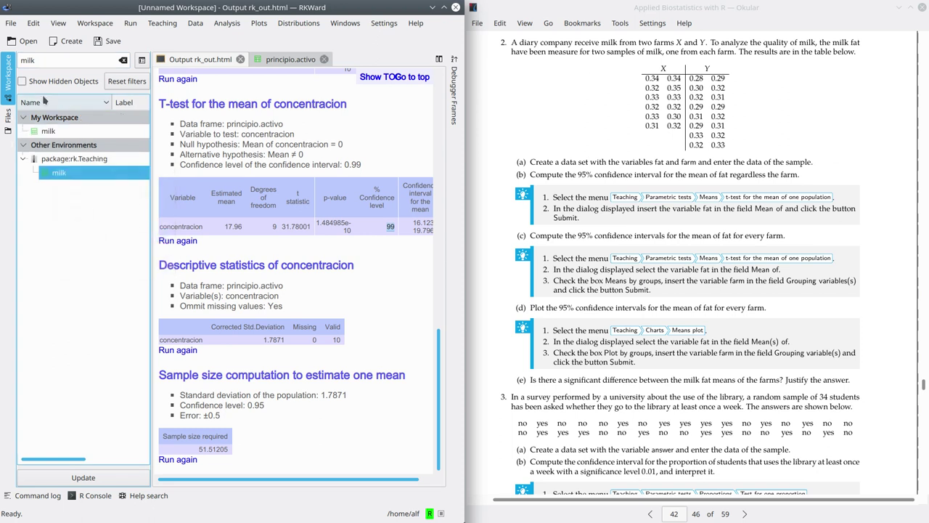
double_click(45, 131)
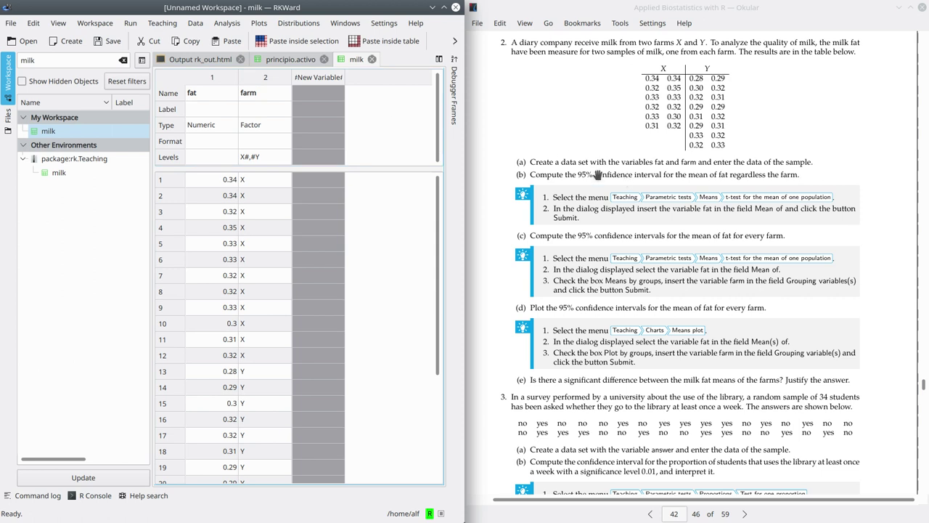
Step: Run a t-test for the mean of one population on fat from milk with a 0.95 confidence interval, and read the interval bounds
left_click(162, 24)
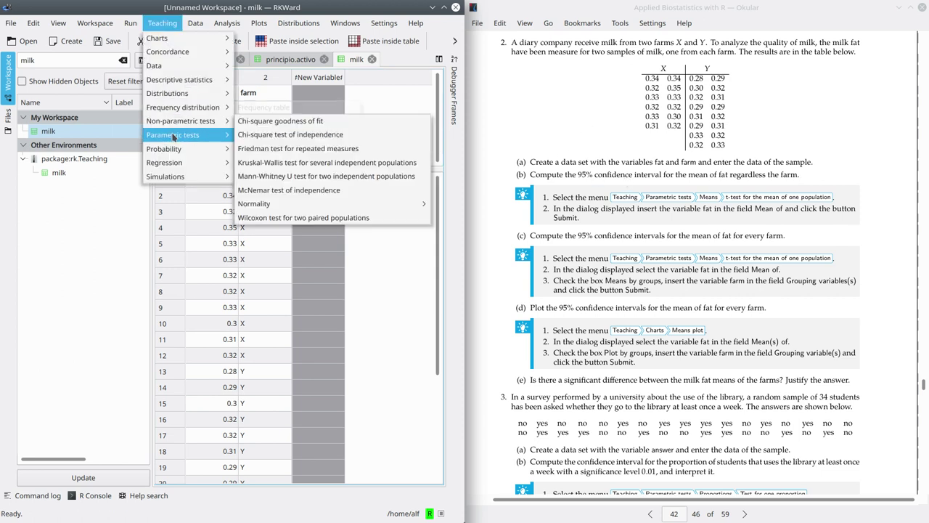
mouse_move(175, 136)
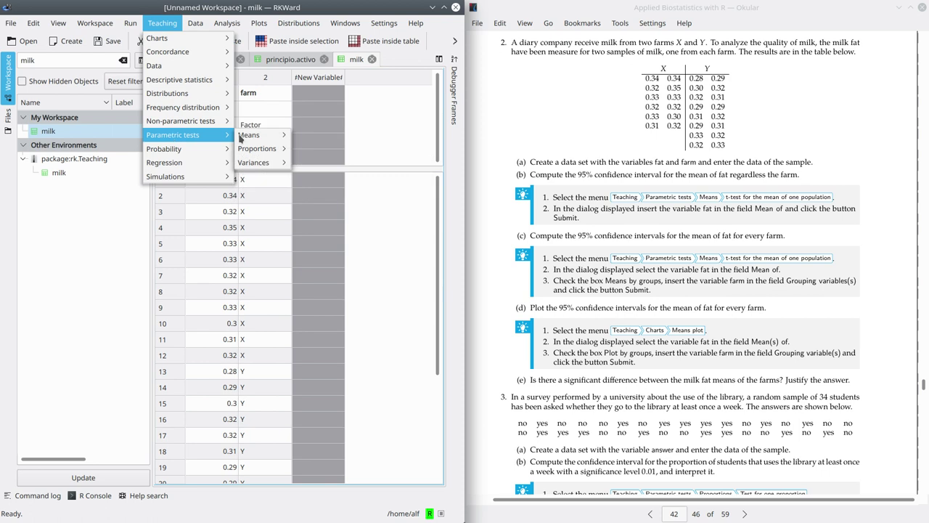
mouse_move(248, 135)
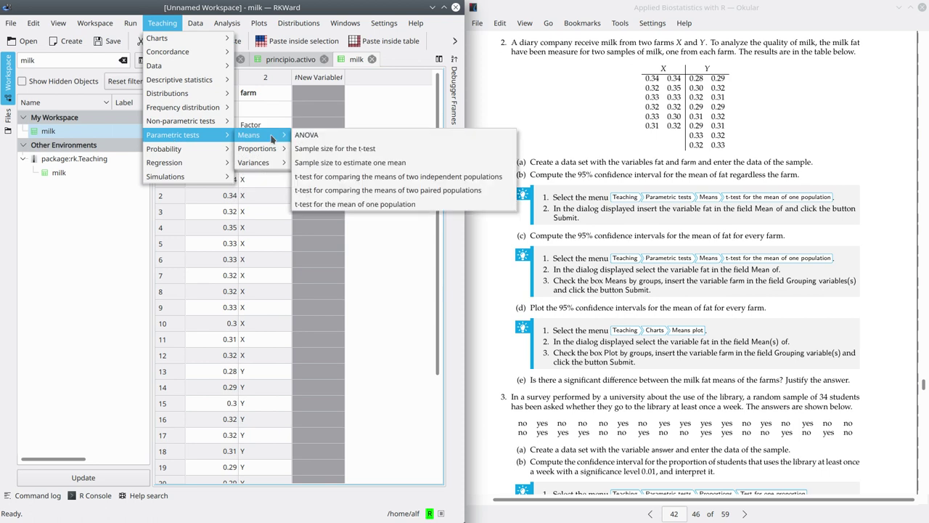
left_click(427, 205)
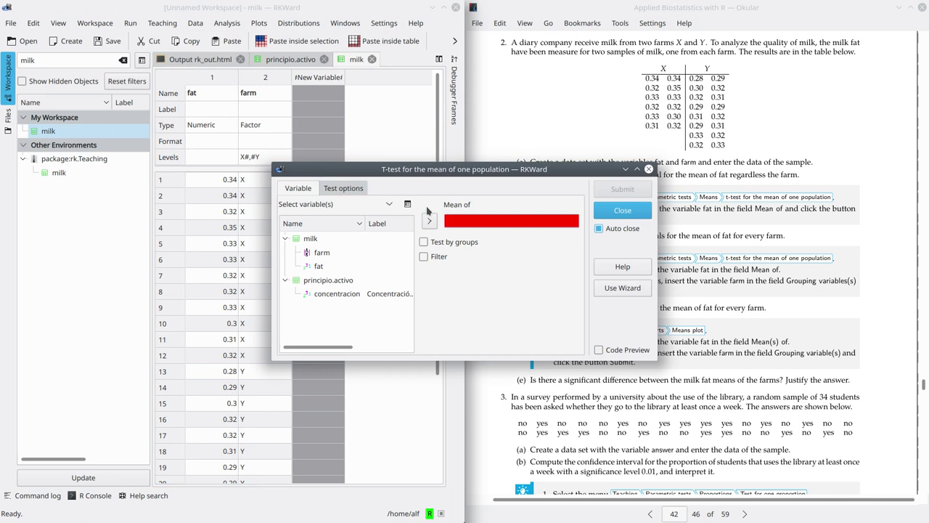
left_click(319, 265)
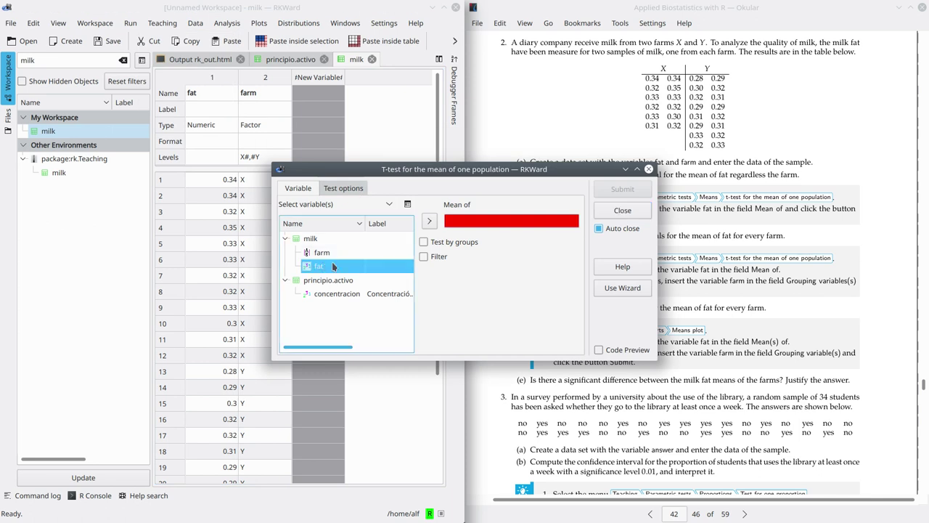
left_click(429, 220)
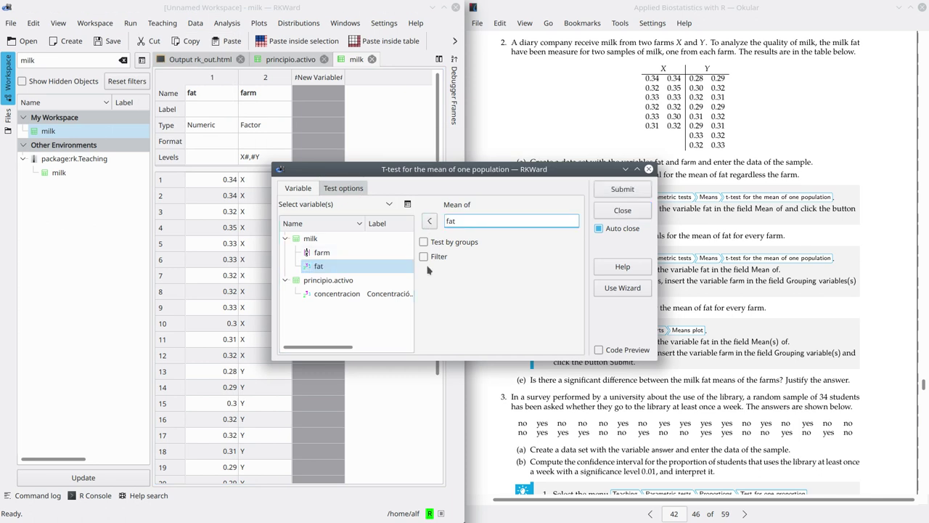
left_click(347, 188)
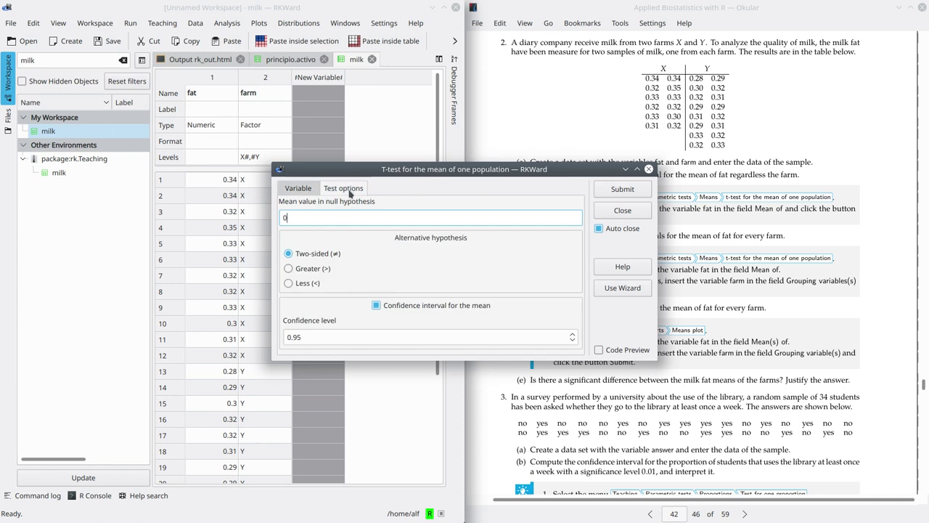
left_click(619, 190)
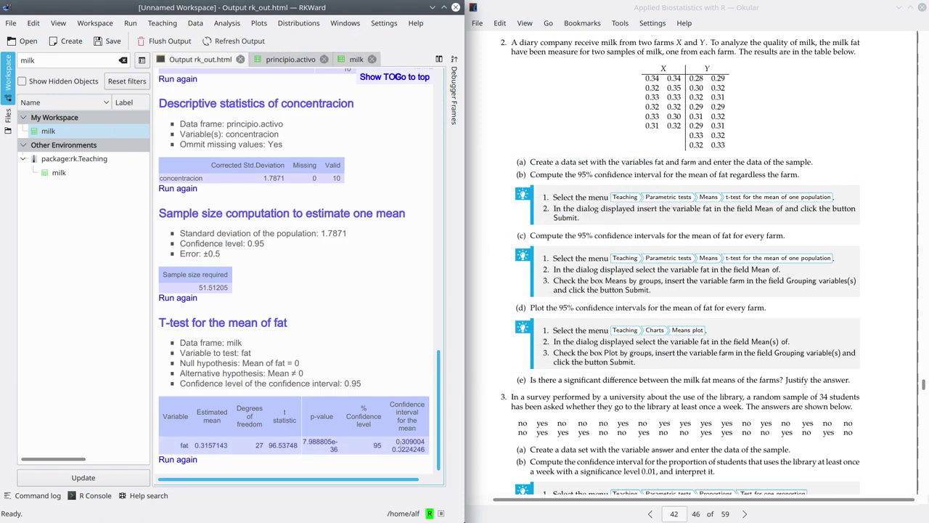
left_click_drag(398, 443, 428, 443)
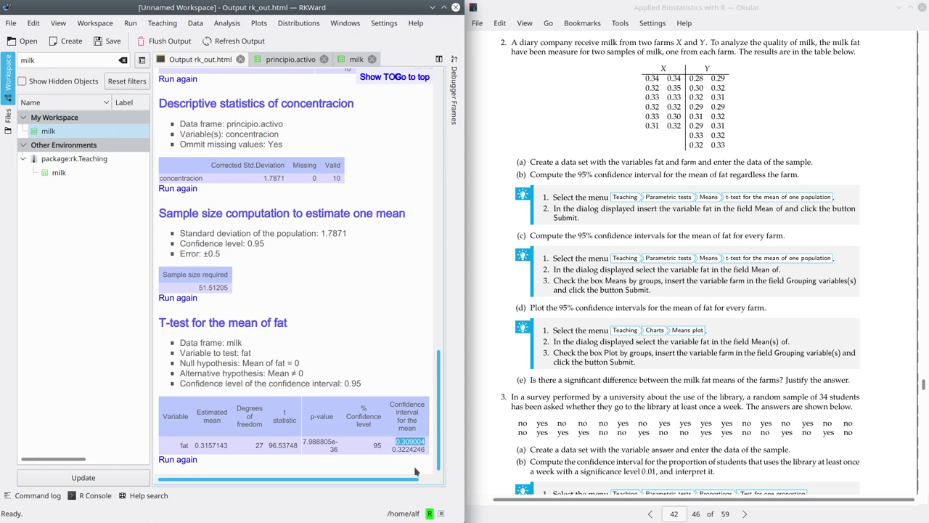
left_click(393, 449)
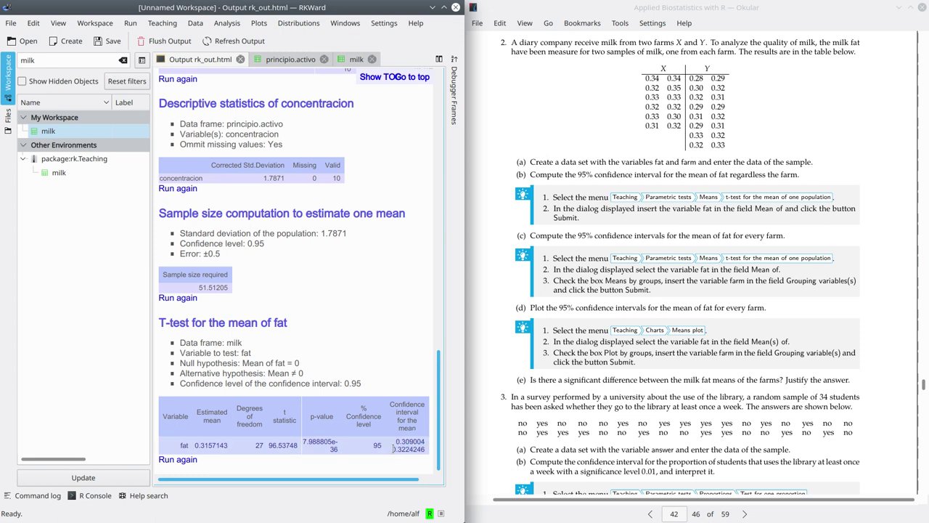
left_click_drag(392, 449, 425, 449)
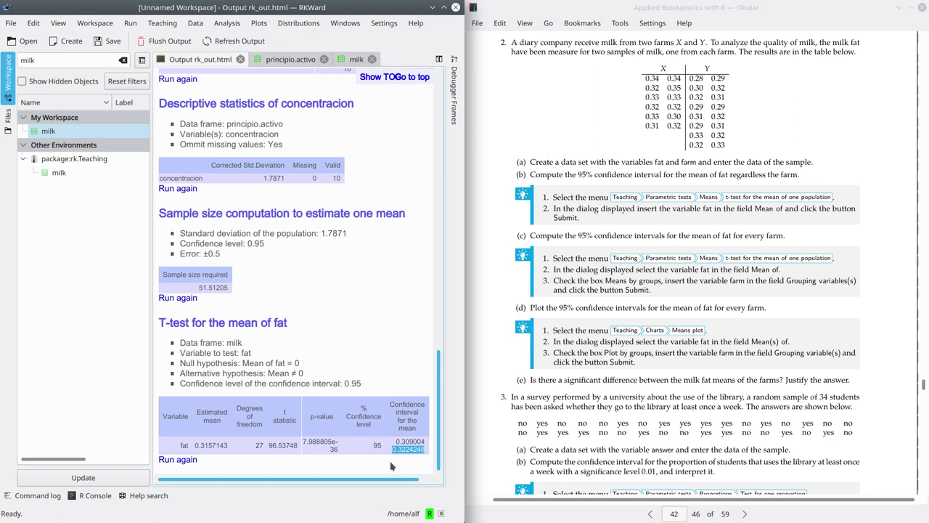
left_click_drag(396, 449, 426, 448)
Step: Run the t-test for the mean of fat again by groups, with farm as the grouping variable
left_click(185, 462)
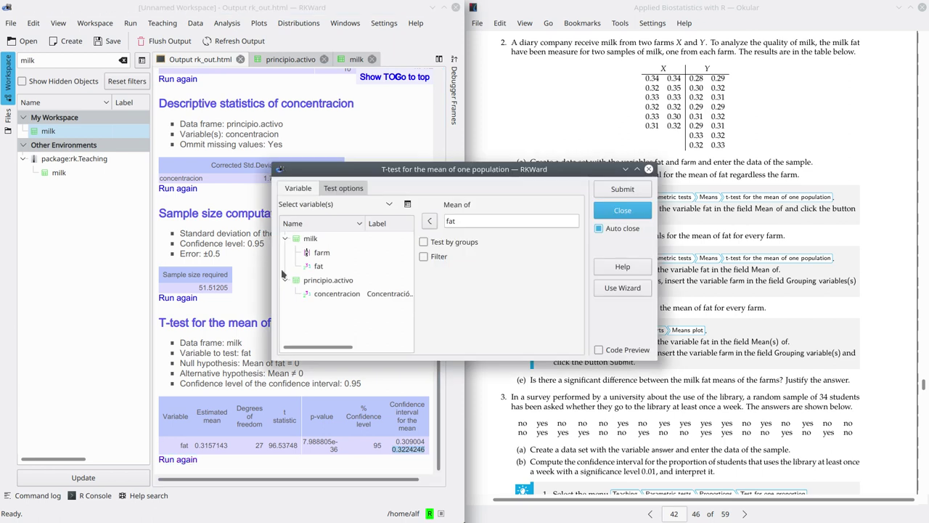
left_click(425, 244)
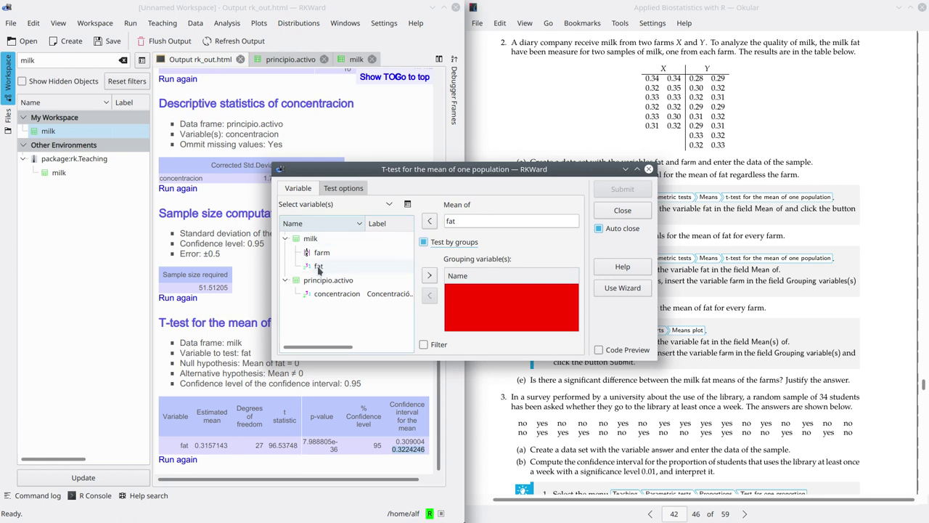
left_click(320, 254)
left_click(429, 275)
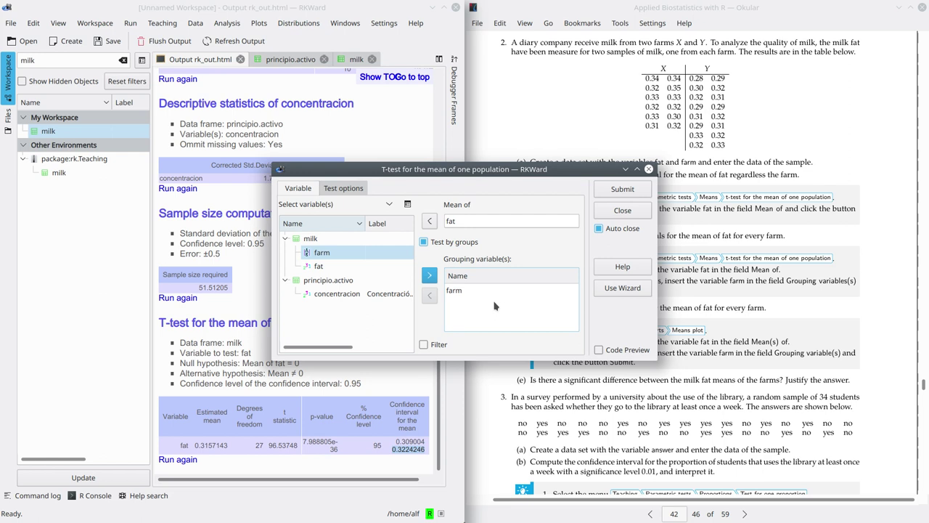
left_click(618, 189)
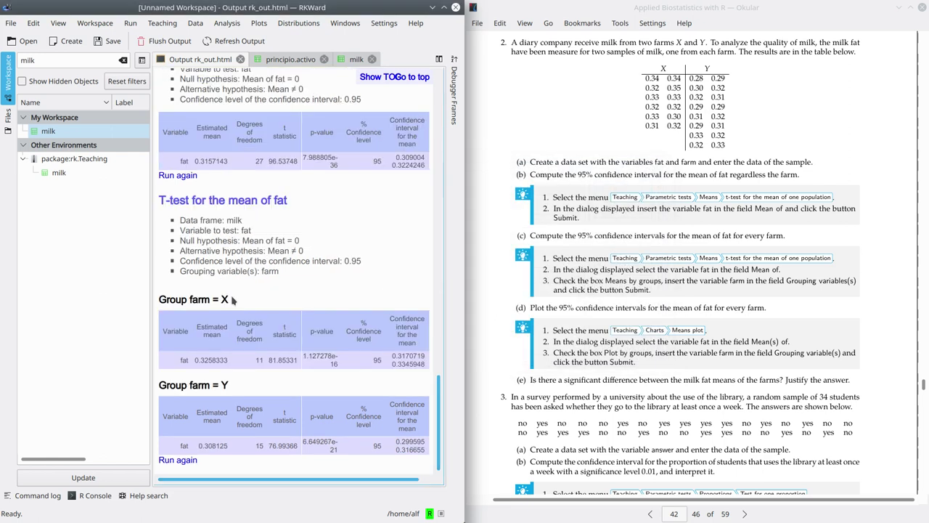
Step: Compare the 95% confidence intervals of farms X and Y to answer question (e) on a significant difference between the milk fat means
left_click_drag(233, 300, 155, 300)
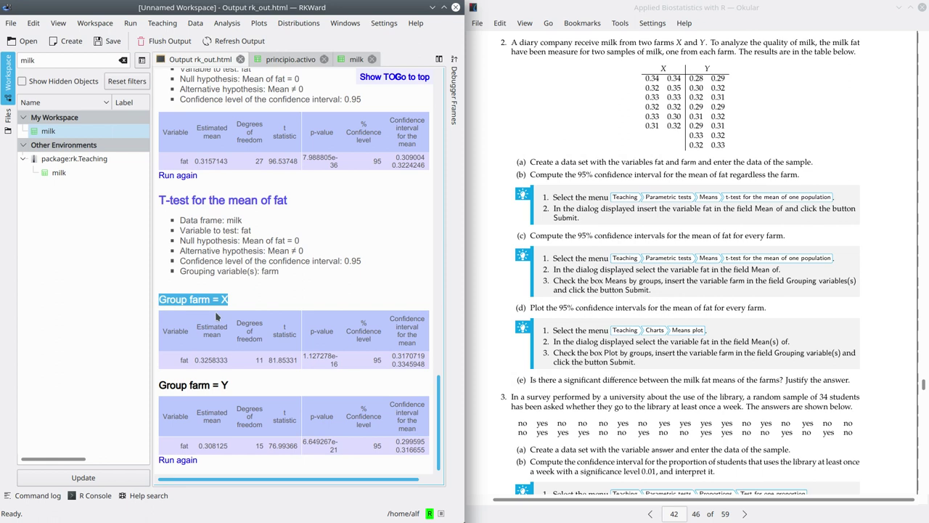
left_click_drag(244, 386, 161, 383)
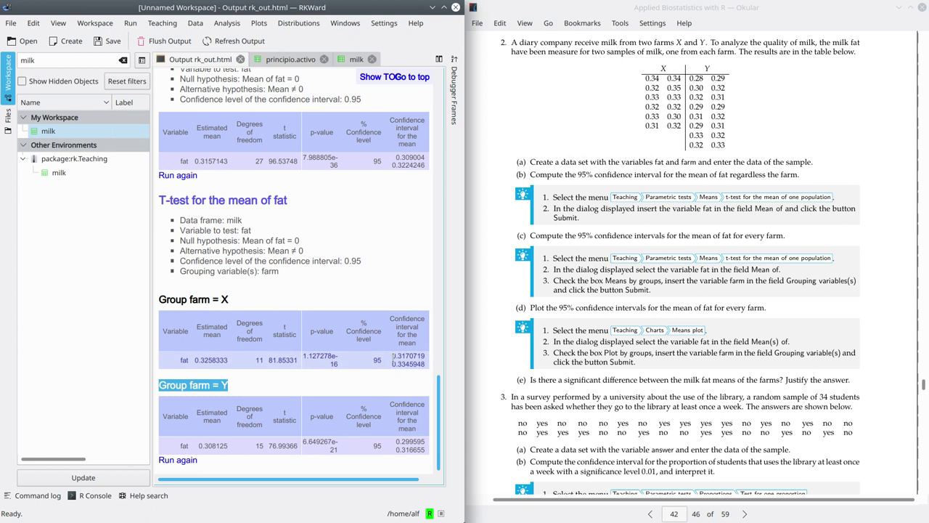
left_click_drag(393, 355, 427, 356)
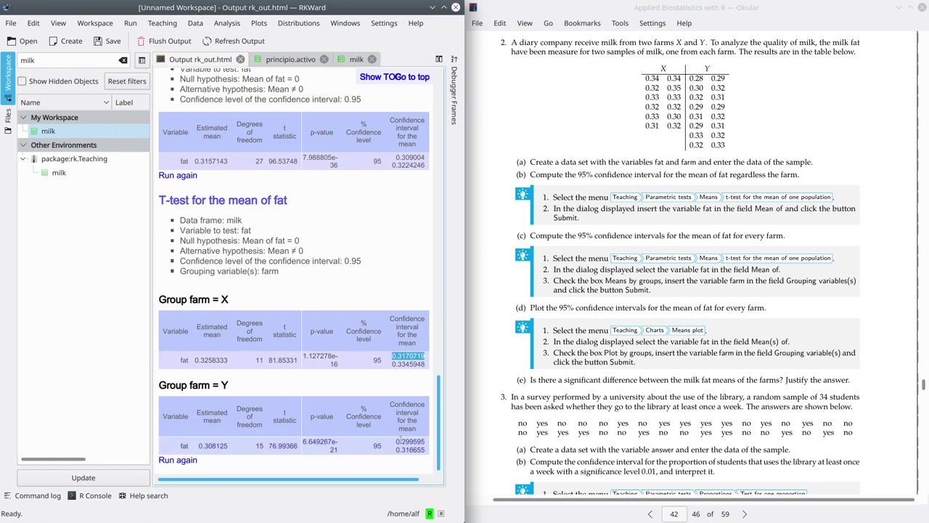
left_click_drag(396, 441, 413, 451)
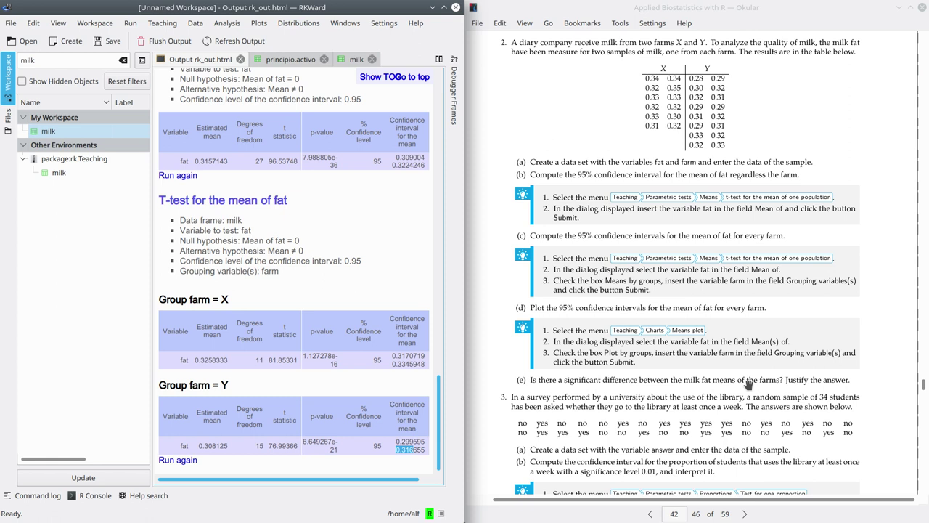
left_click(393, 356)
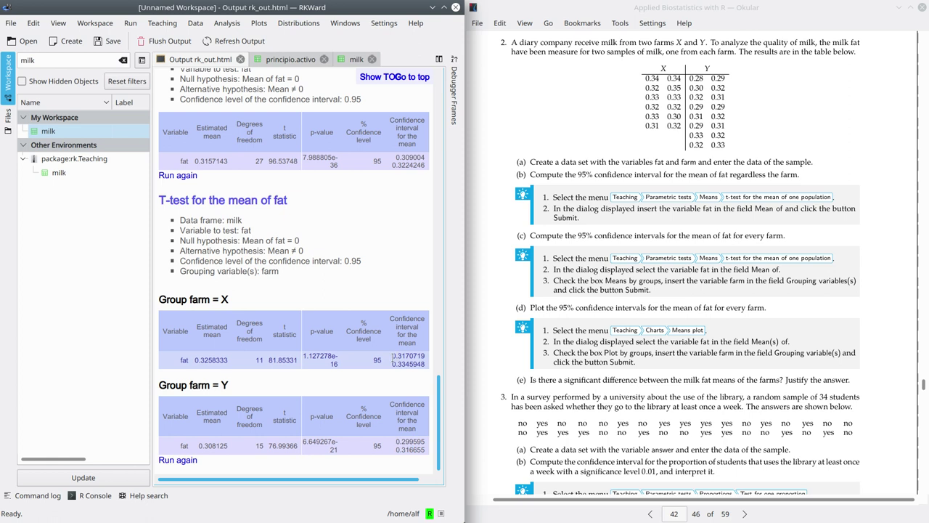
mouse_move(393, 356)
left_mouse_down()
mouse_move(426, 357)
mouse_move(392, 363)
mouse_move(404, 363)
left_mouse_up()
left_click(392, 364)
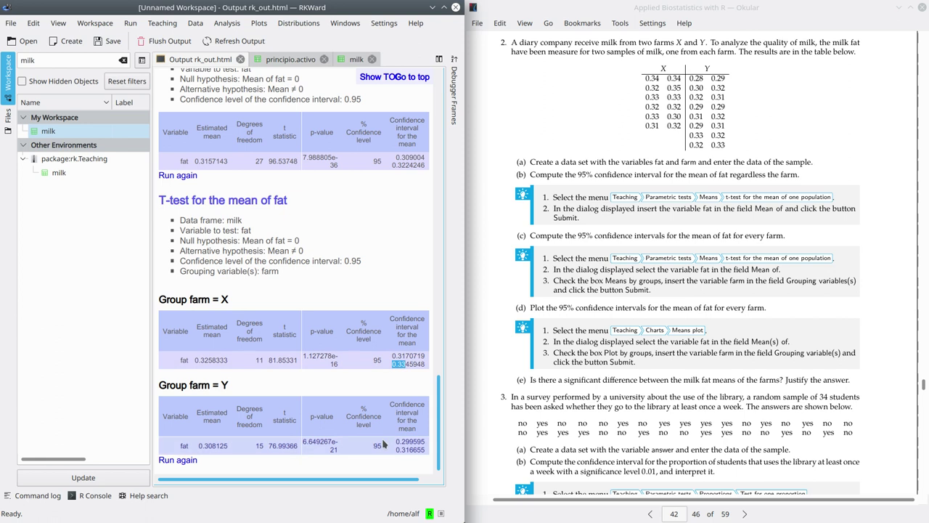
left_click_drag(395, 442, 421, 454)
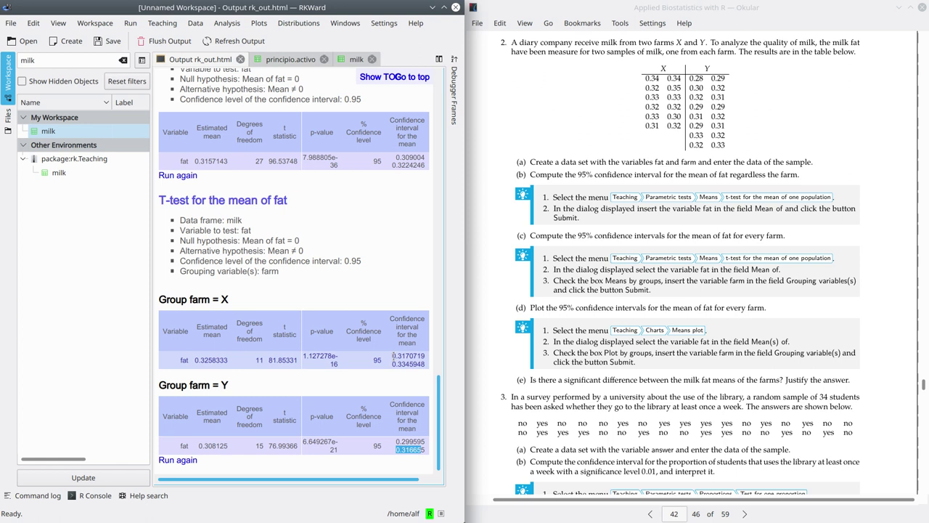
left_click_drag(393, 355, 425, 365)
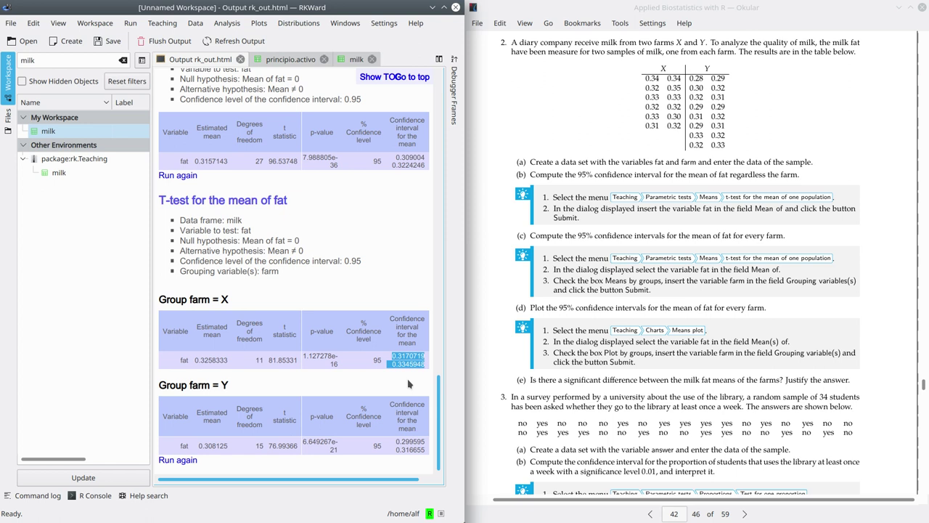
Step: For exercise 3, find the library data set in package rk.Teaching, copy it to .GlobalEnv and open the copy
scroll(487, 365, "down", 3)
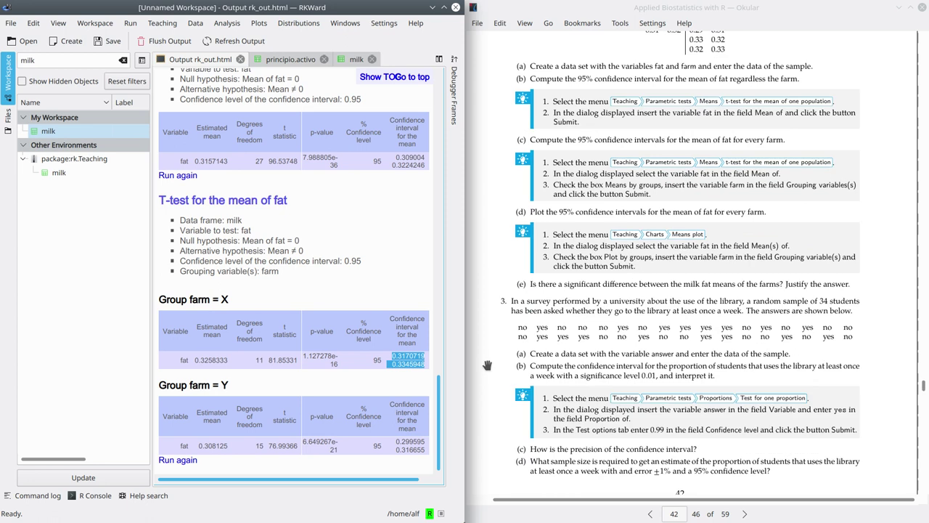
scroll(487, 365, "down", 7)
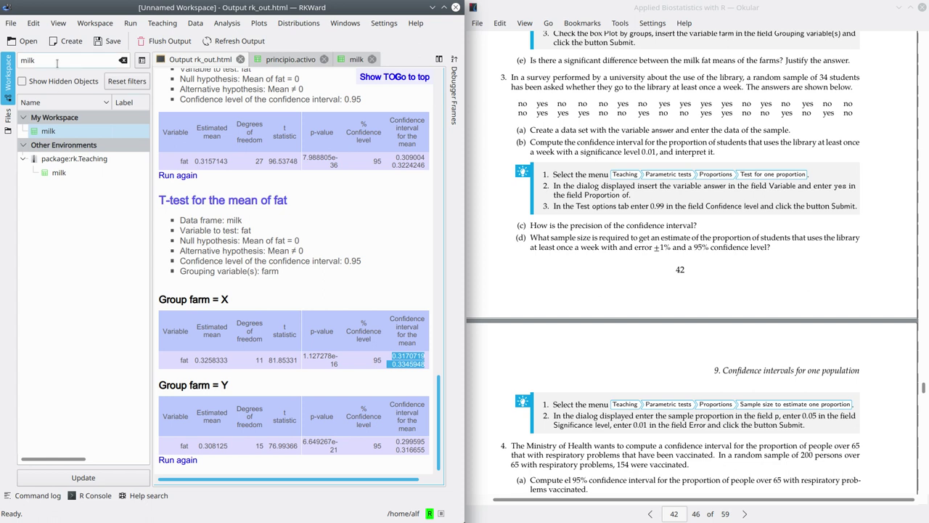
double_click(27, 61)
type("library")
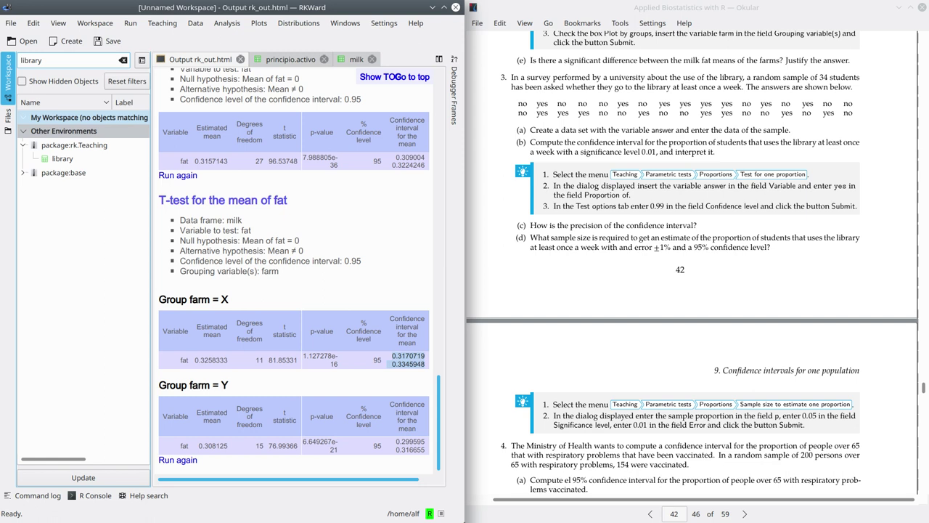
right_click(62, 160)
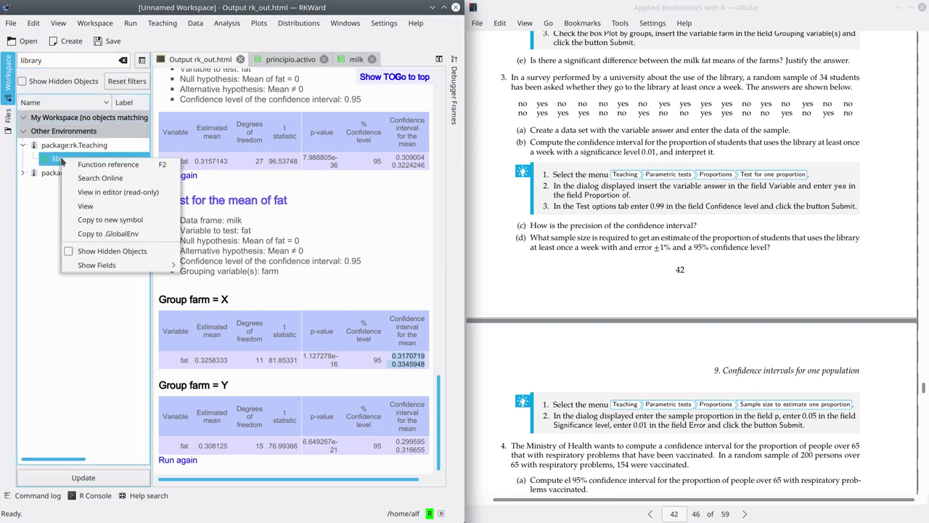
left_click(103, 234)
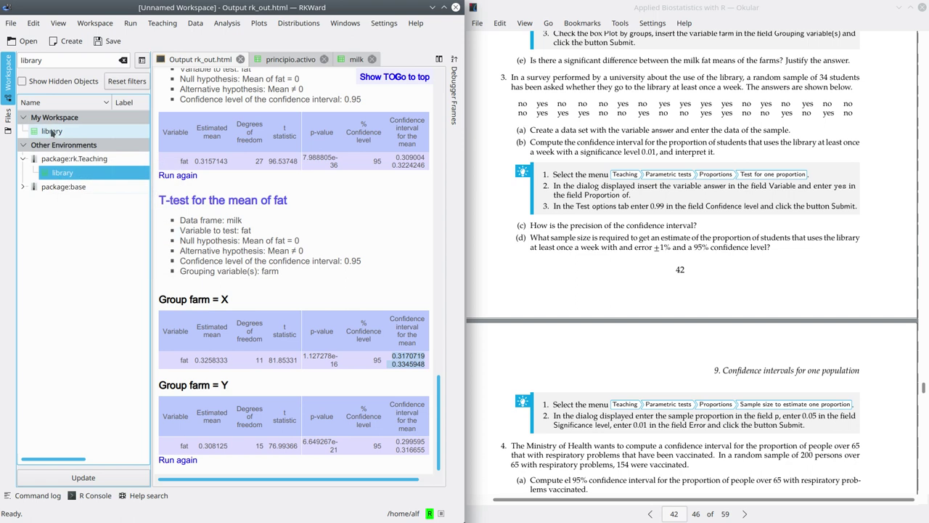
mouse_move(56, 134)
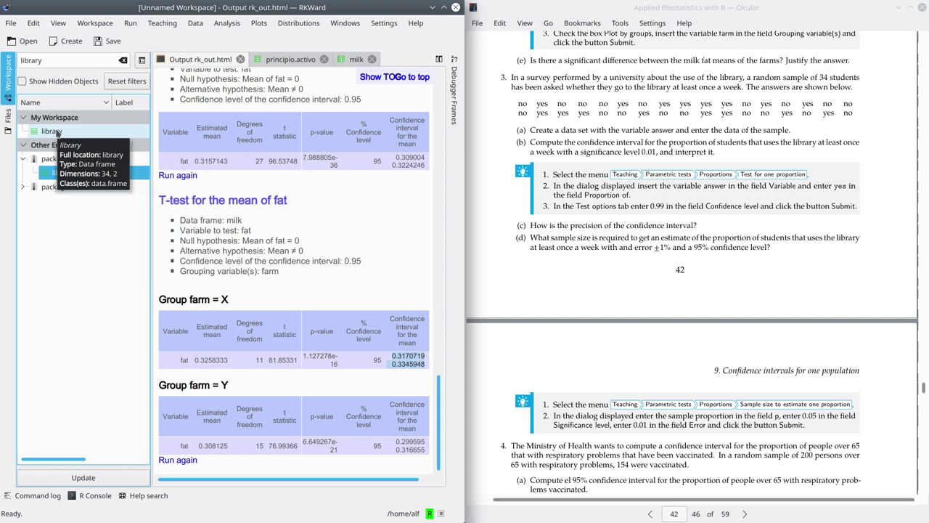
double_click(56, 134)
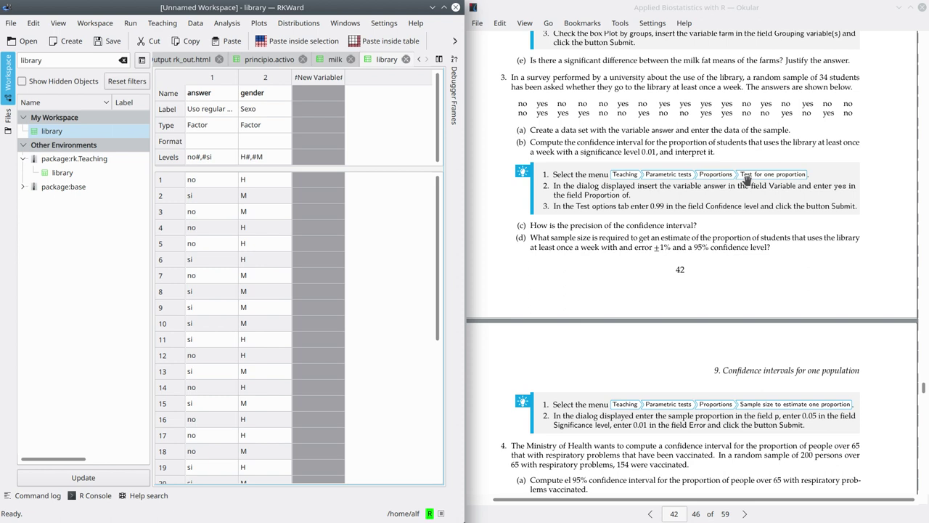
Step: Set up a test for one proportion on the library variable answer, taking the proportion of "si"
left_click(173, 27)
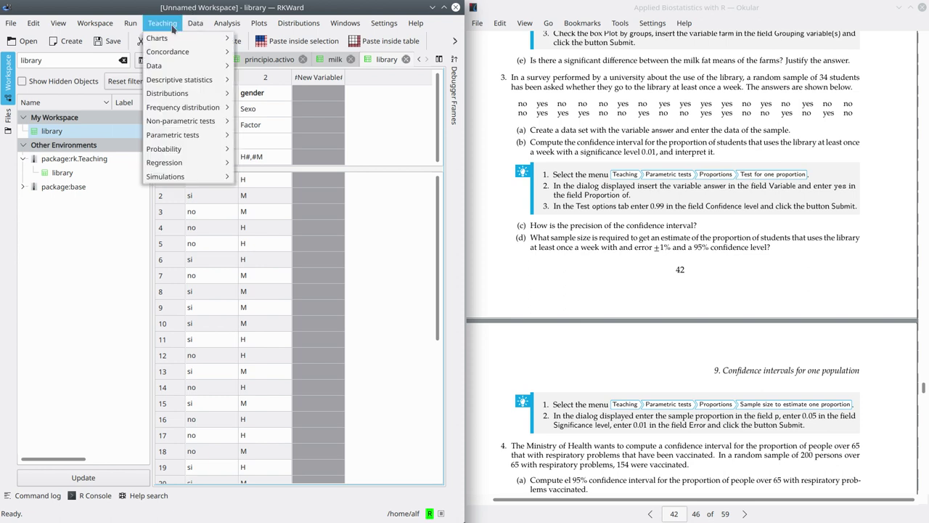
mouse_move(181, 138)
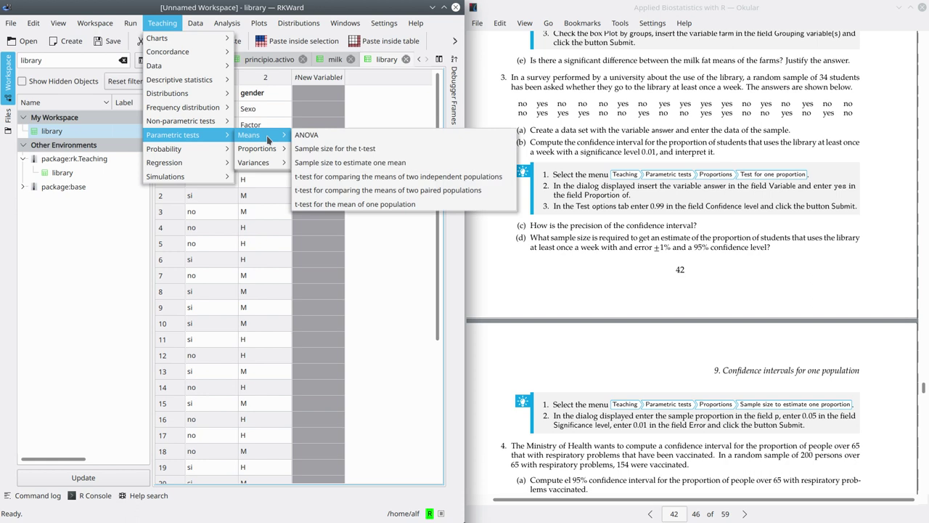
mouse_move(268, 153)
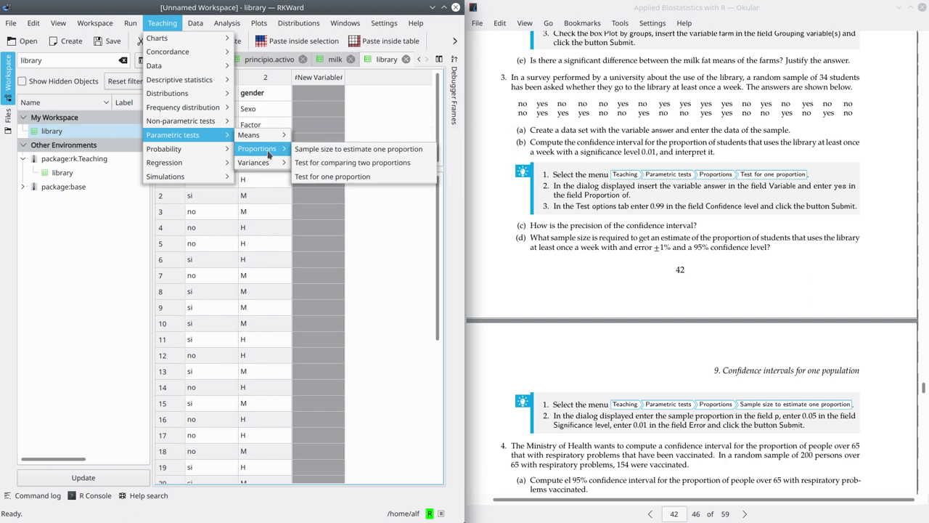
left_click(378, 183)
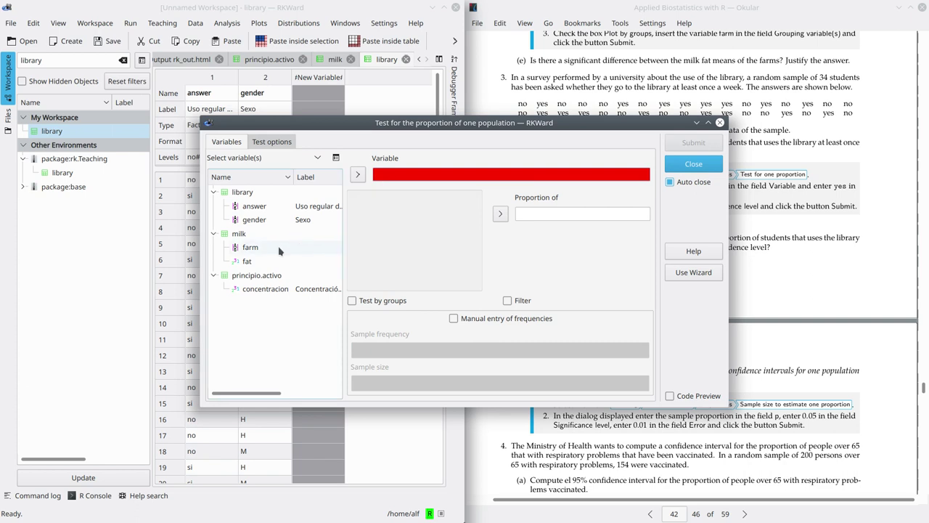
left_click(281, 206)
left_click(357, 175)
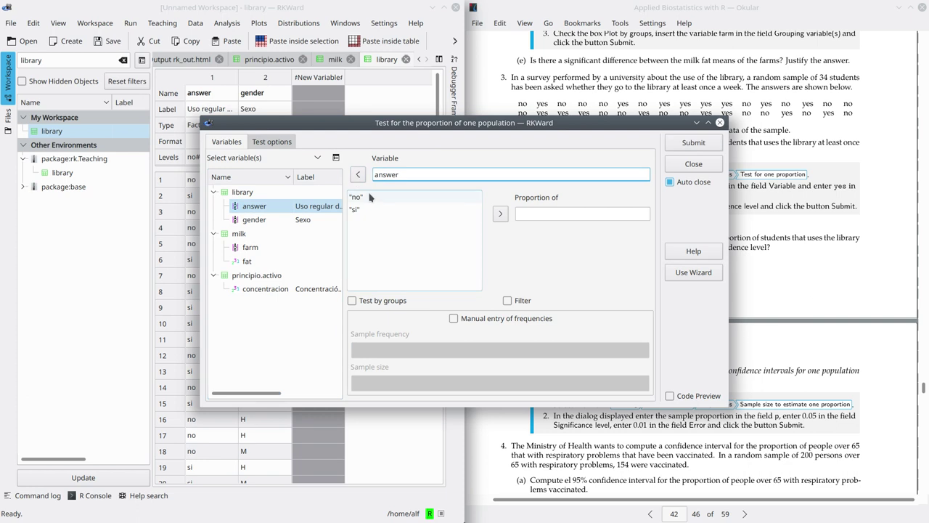
left_click(367, 200)
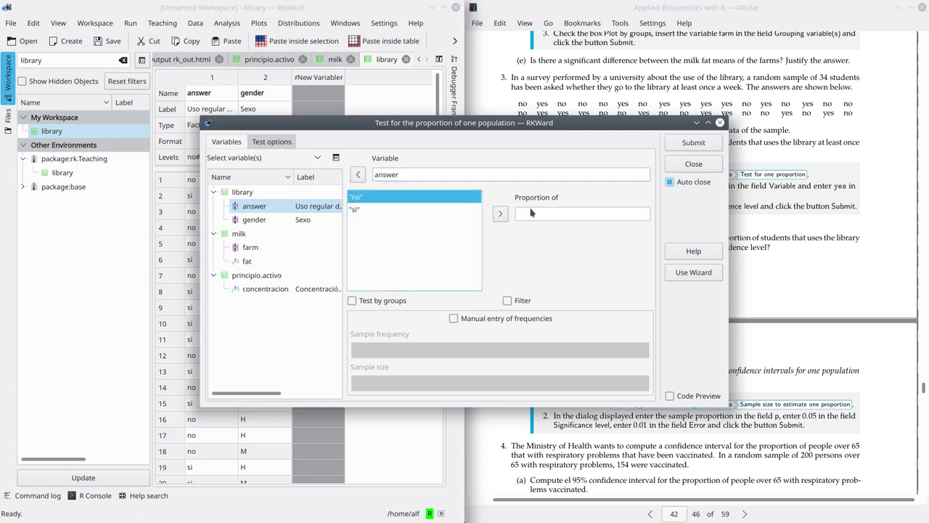
left_click(400, 210)
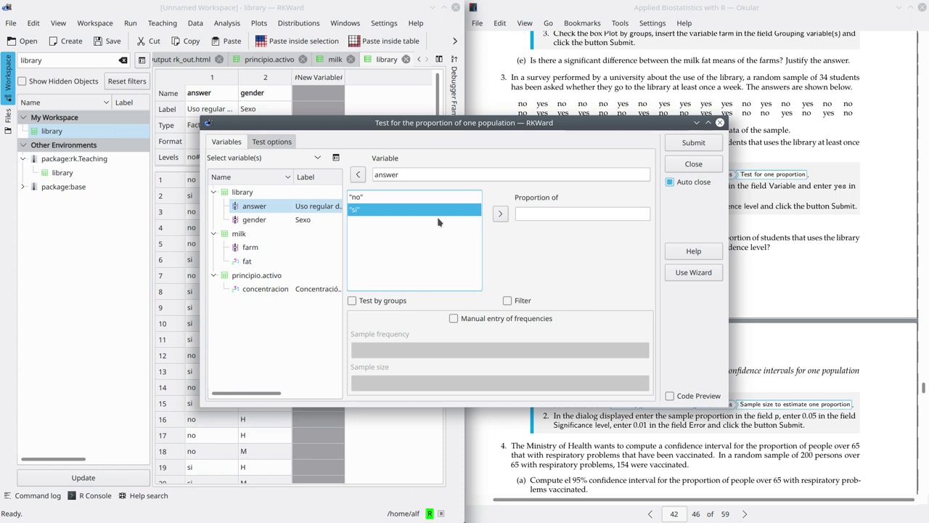
left_click(500, 214)
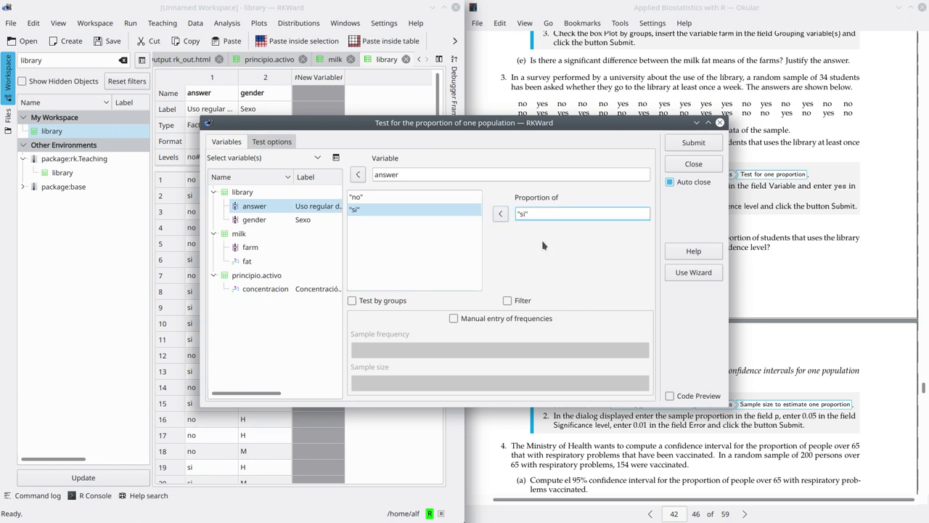
Step: Set the test's confidence level to 0.99, run it, and read the confidence interval for the proportion
left_click(285, 143)
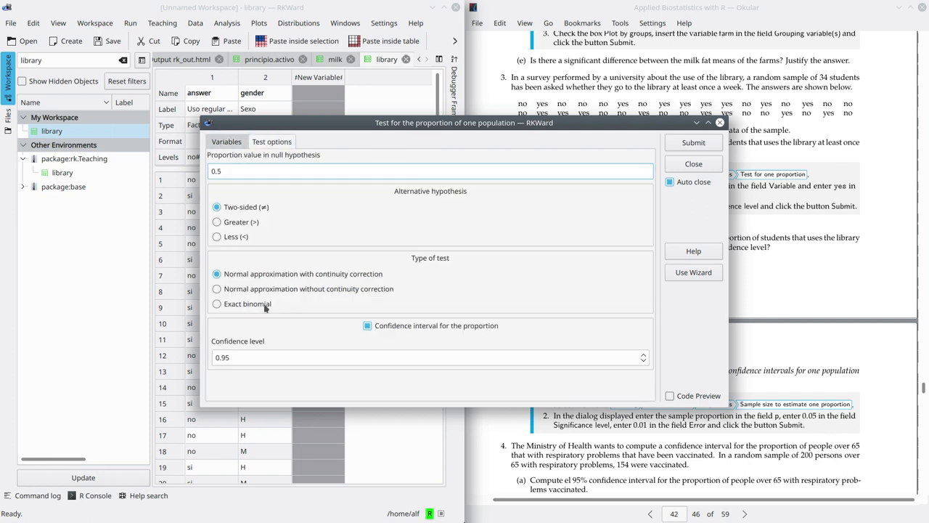
left_click(247, 356)
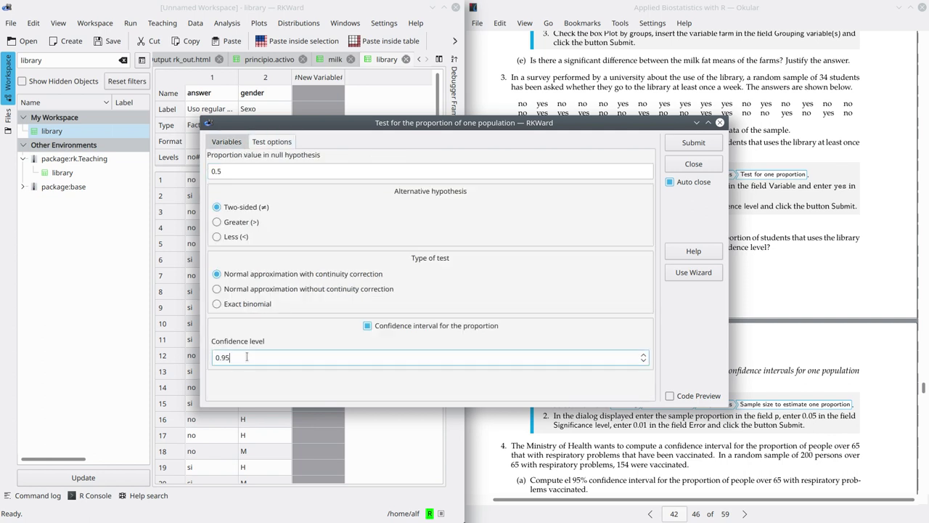
left_click(646, 357)
left_click(645, 357)
left_click(645, 357)
left_click(643, 357)
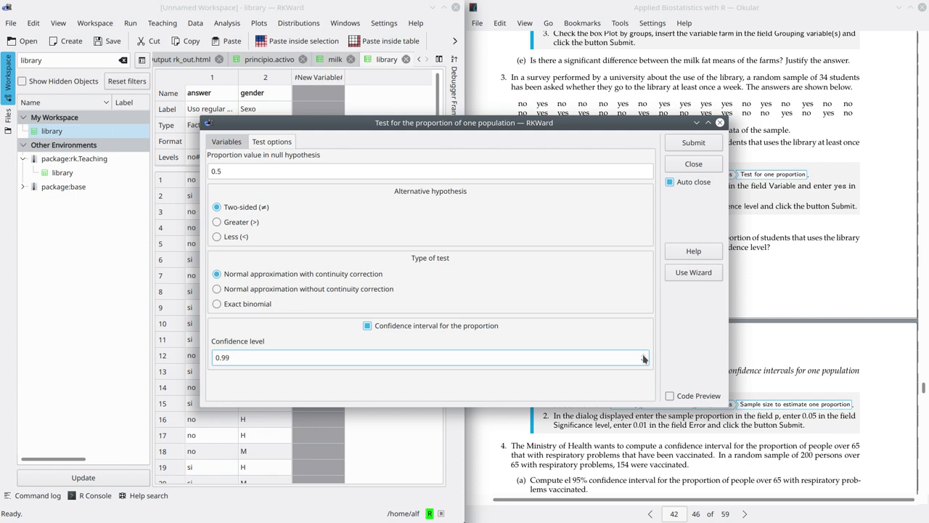
left_click(703, 149)
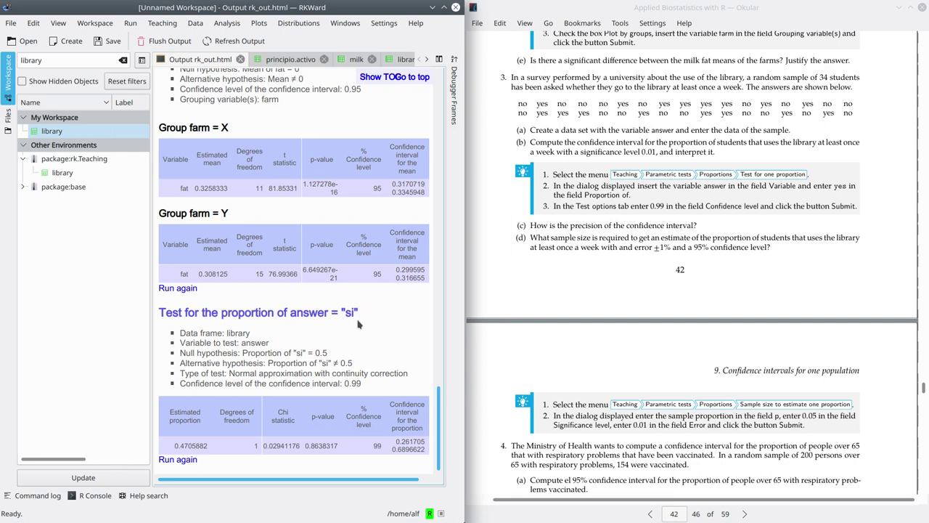
left_click_drag(372, 445, 413, 452)
Step: Copy the estimated proportion of "si" from the test results
double_click(190, 446)
left_click(188, 447)
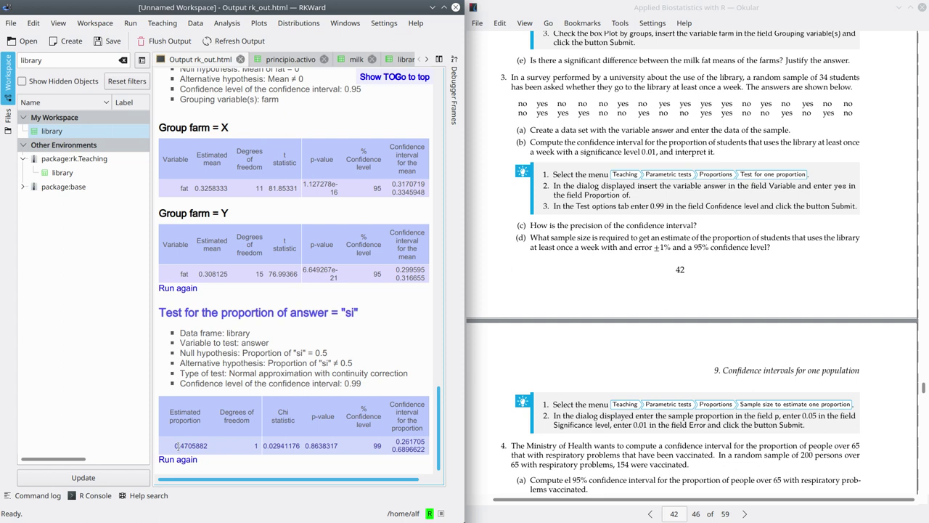
left_click_drag(175, 446, 207, 446)
right_click(198, 443)
left_click(212, 448)
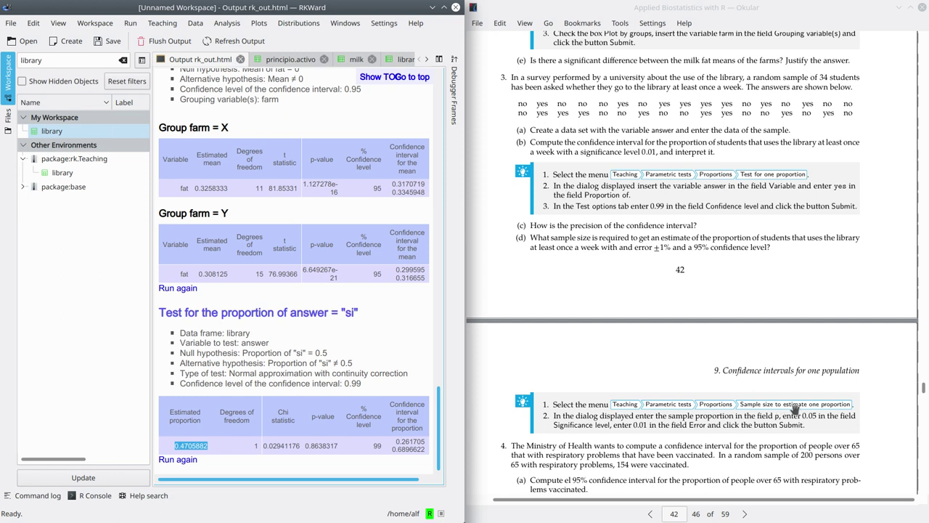
Step: Compute the sample size to estimate one proportion, using the copied proportion 0.4705882 and an error of ±0.01, and read the required size
left_click(162, 22)
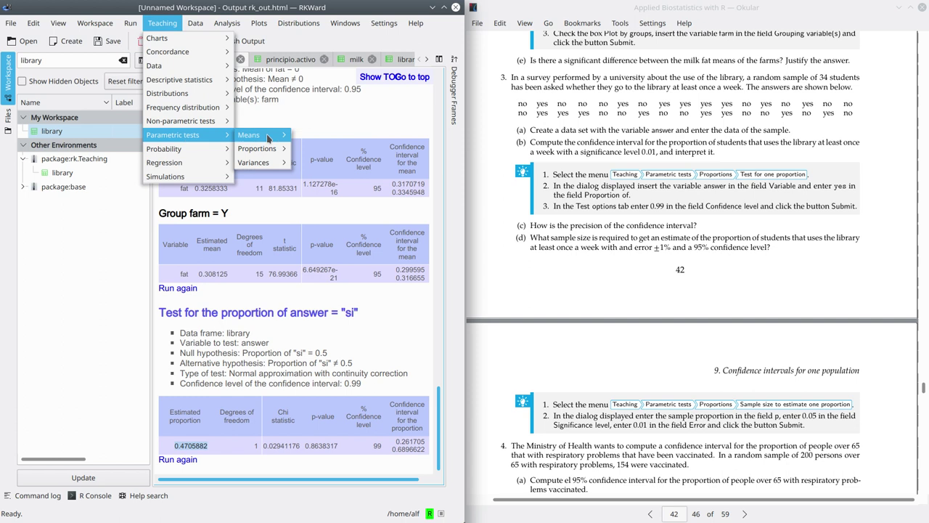
mouse_move(227, 137)
mouse_move(262, 148)
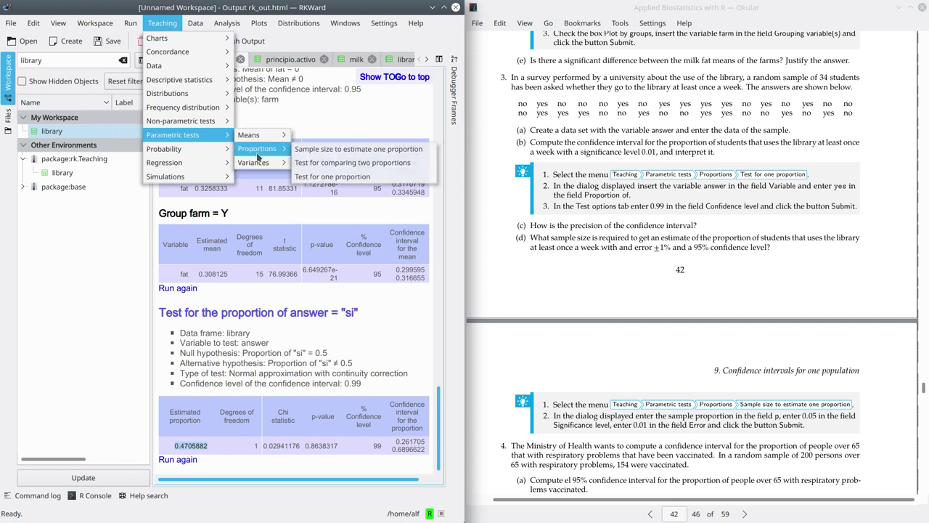
left_click(344, 151)
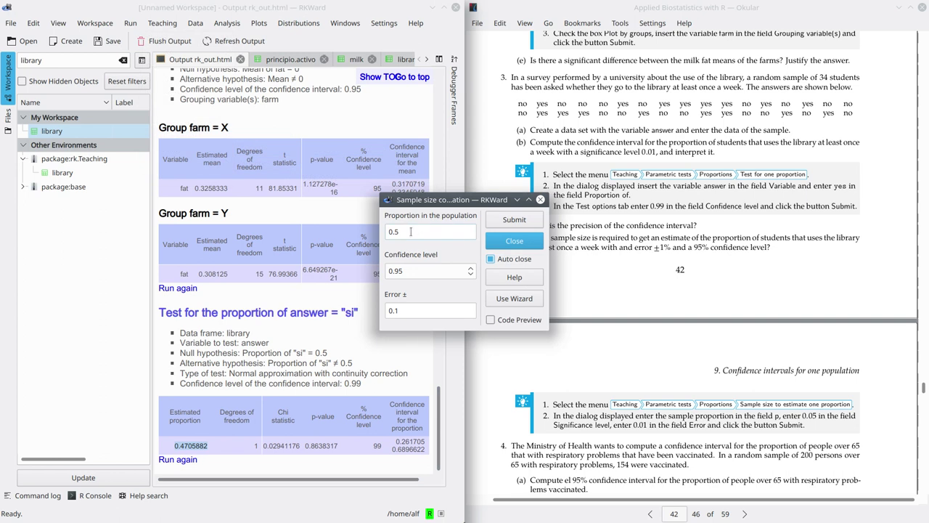
double_click(413, 230)
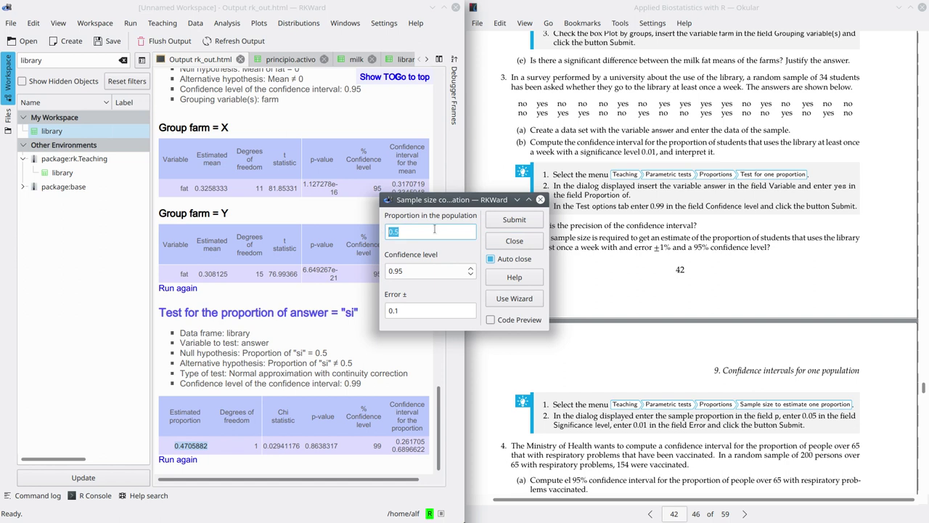
key("ctrl+v")
left_click(394, 310)
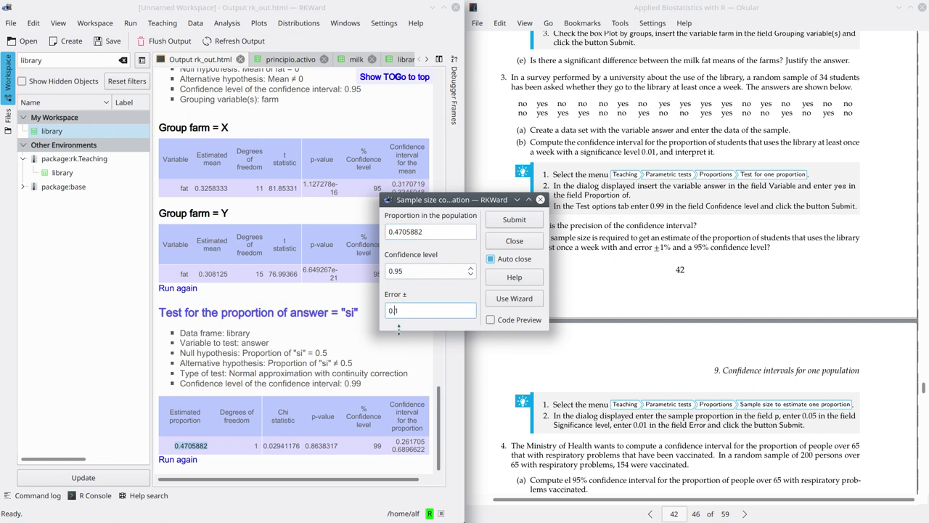
type("0")
left_click(515, 220)
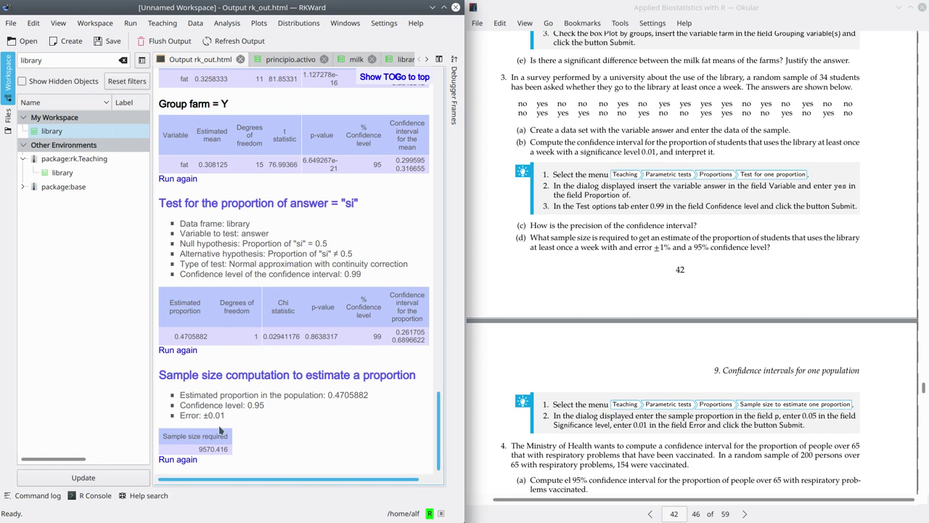
left_click_drag(198, 448, 210, 449)
Step: For exercise 4, set up a test for one proportion with manual entry of frequencies, sample frequency 154 and sample size 200
scroll(707, 257, "down", 5)
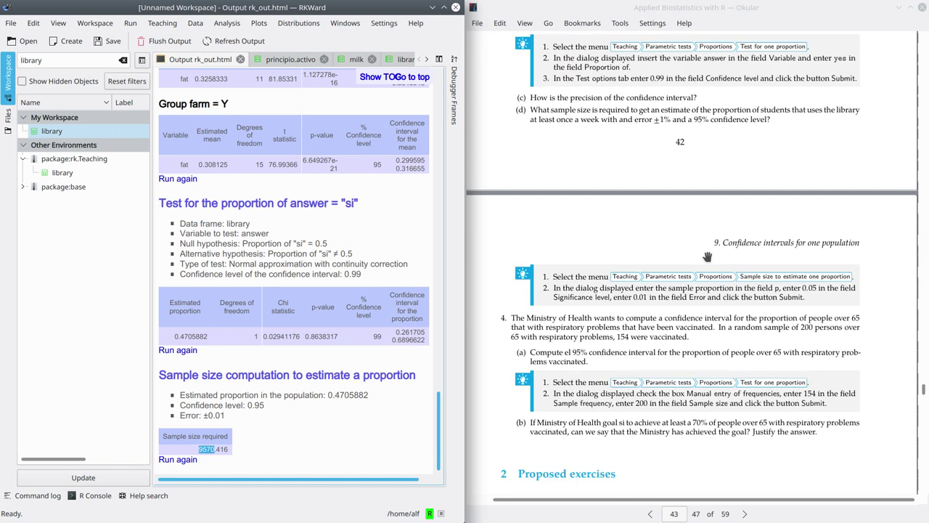
scroll(708, 257, "down", 1)
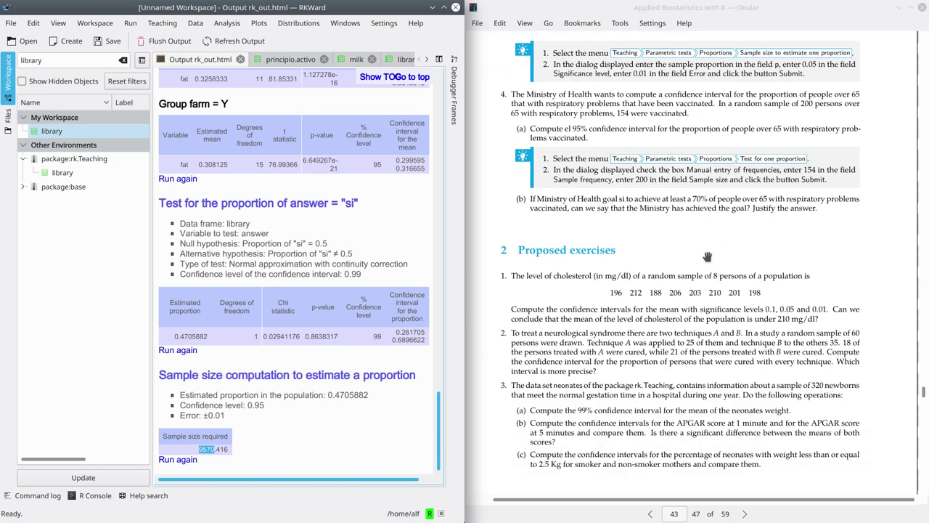
scroll(708, 257, "down", 1)
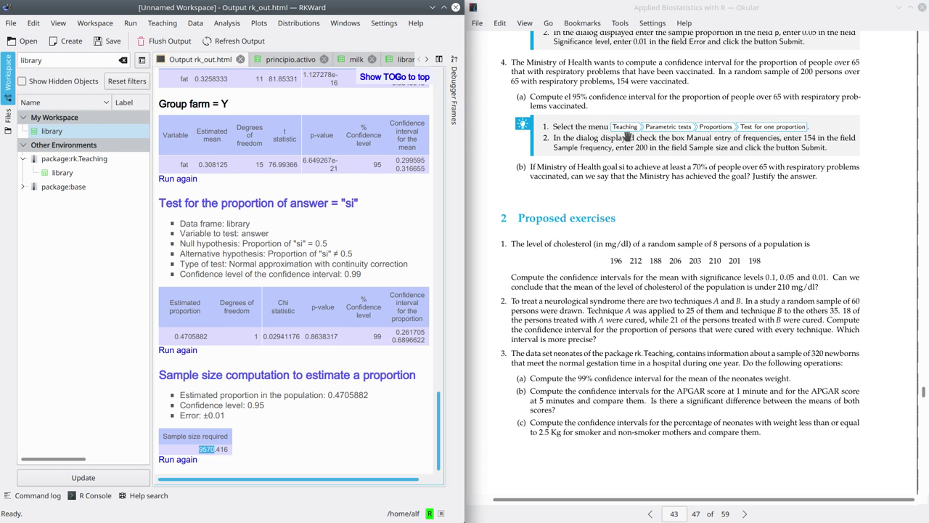
left_click(162, 22)
mouse_move(178, 135)
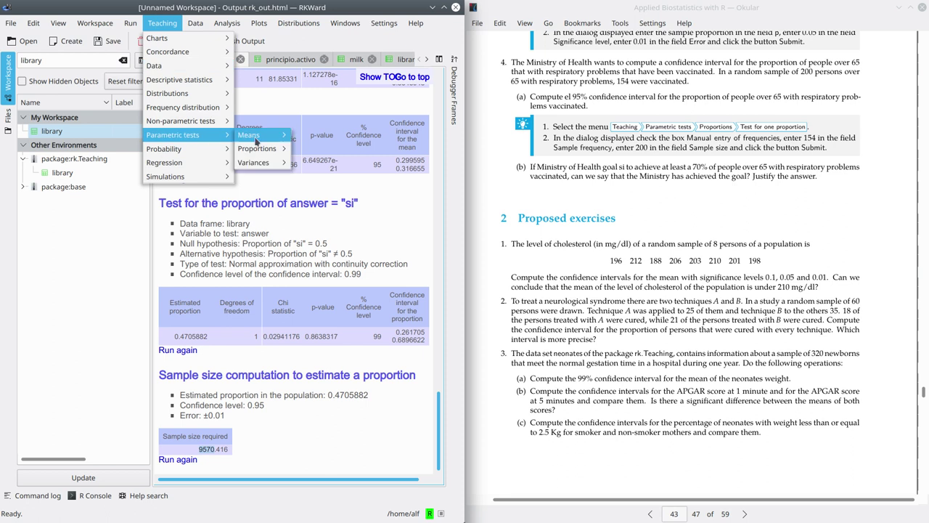
mouse_move(263, 150)
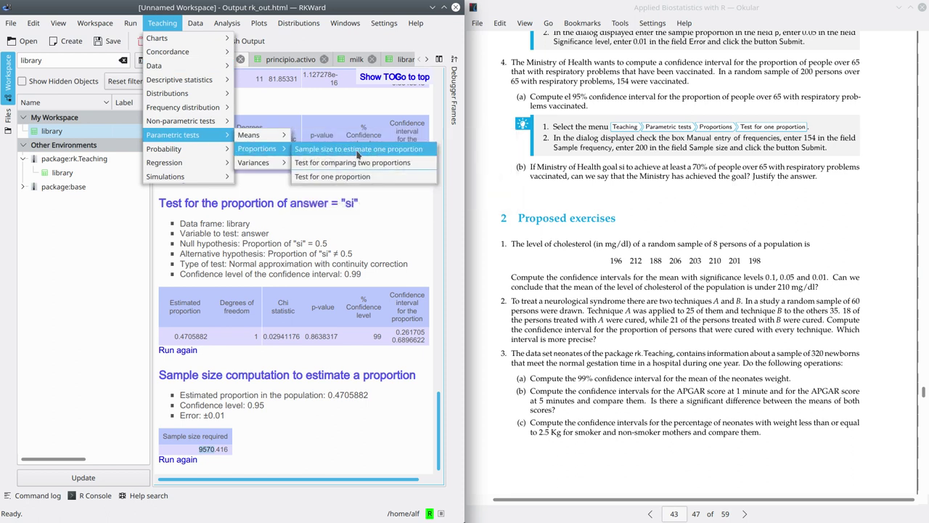
left_click(386, 174)
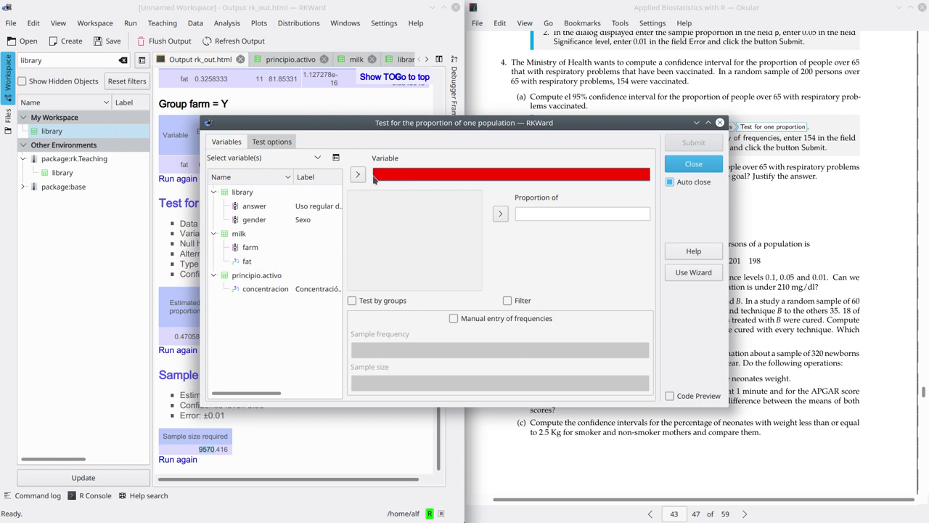
left_click(453, 319)
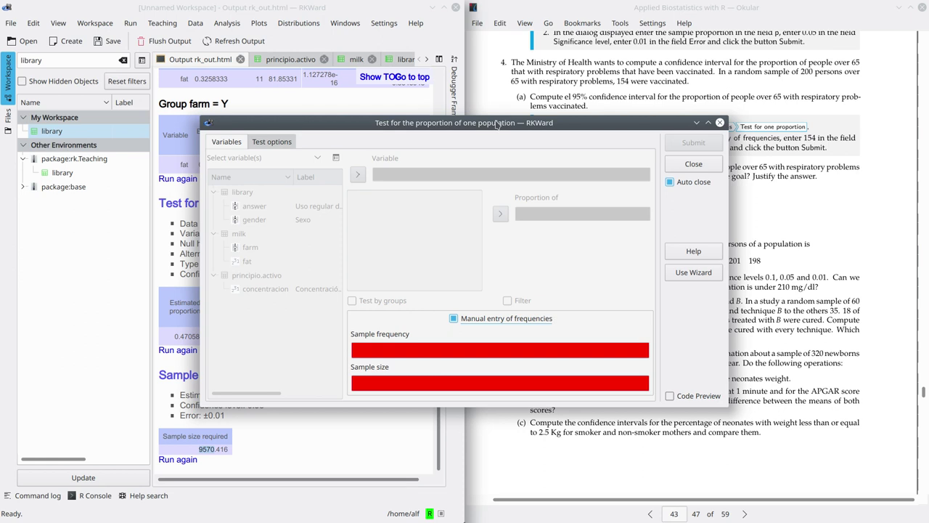
left_click(372, 350)
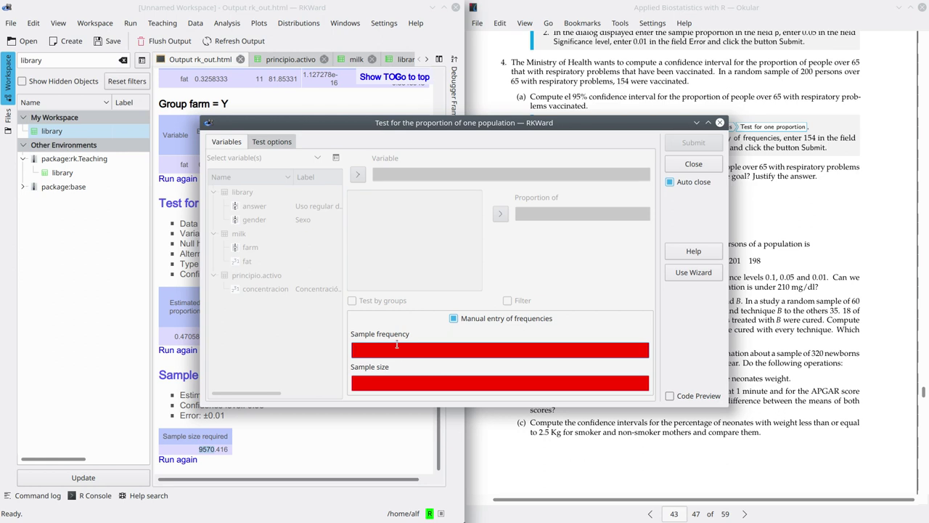
type("154")
left_click(379, 384)
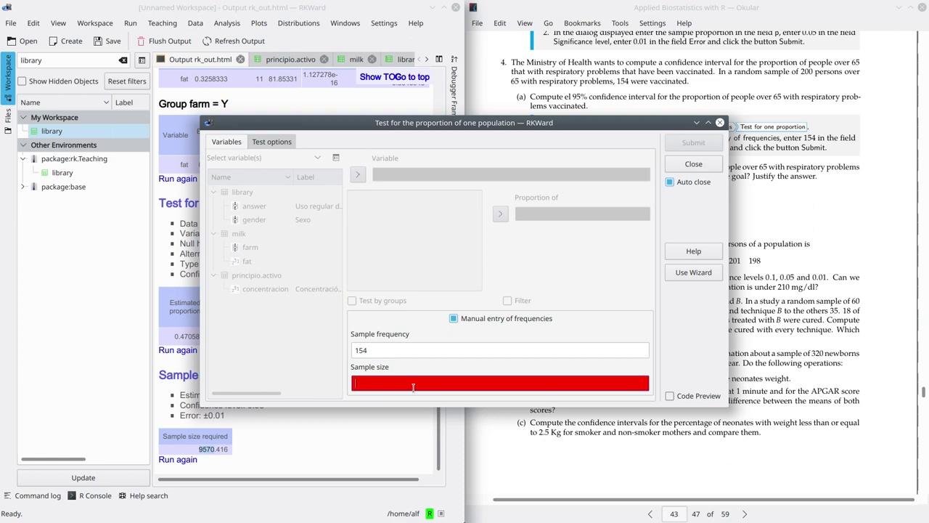
type("200")
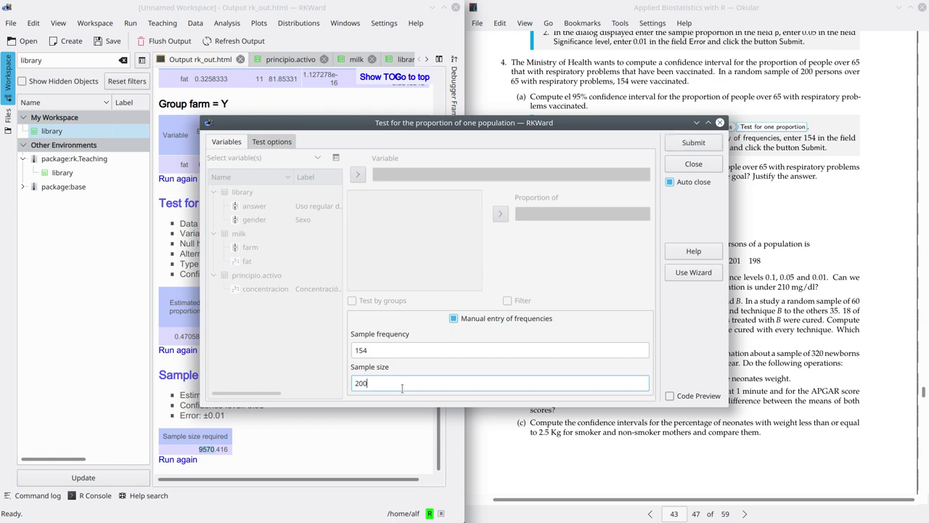
Step: Run the vaccination proportion test at confidence level 0.95 and check the interval's lower bound against the 70% goal
left_click(268, 140)
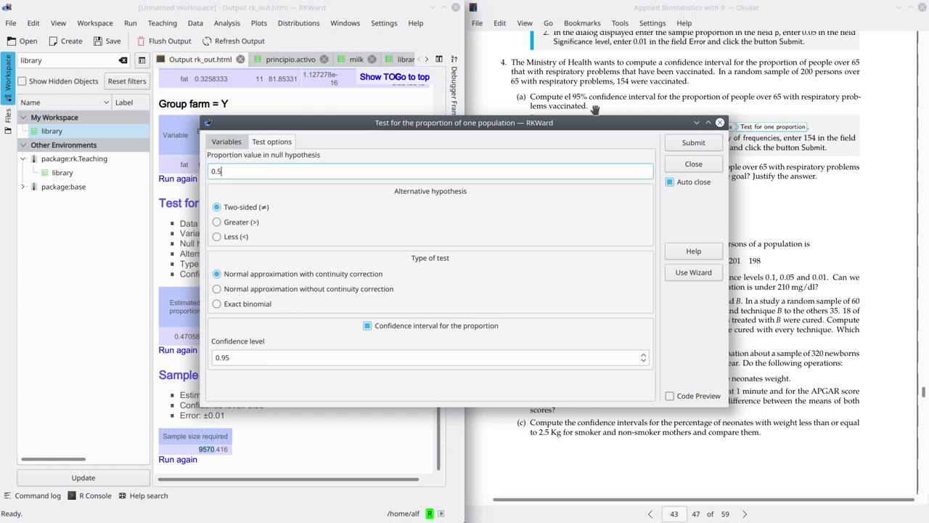
left_click(675, 143)
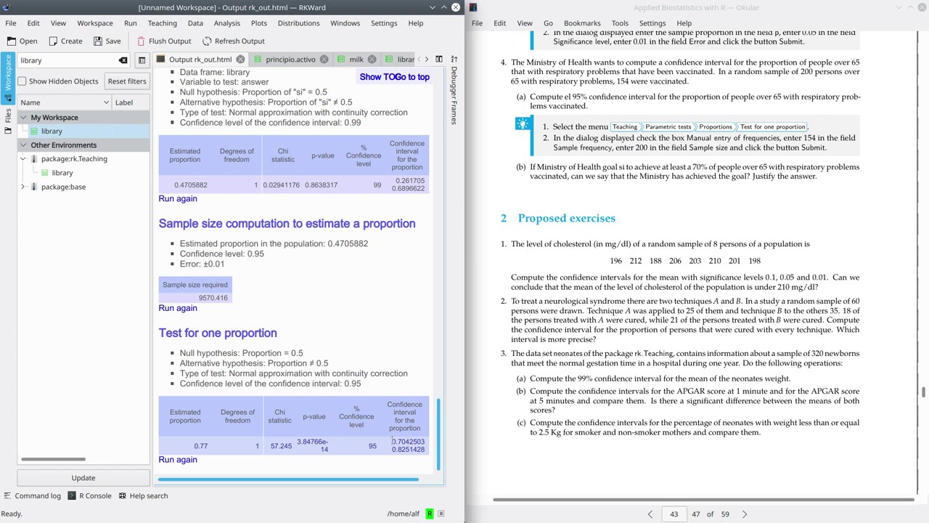
left_click_drag(393, 440, 412, 449)
left_click_drag(391, 443, 427, 440)
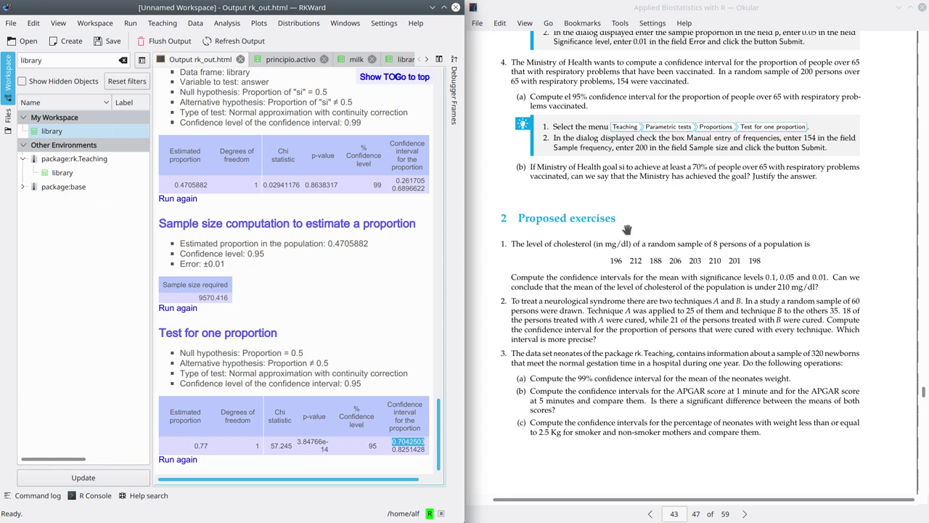
scroll(684, 243, "down", 3)
scroll(684, 242, "down", 4)
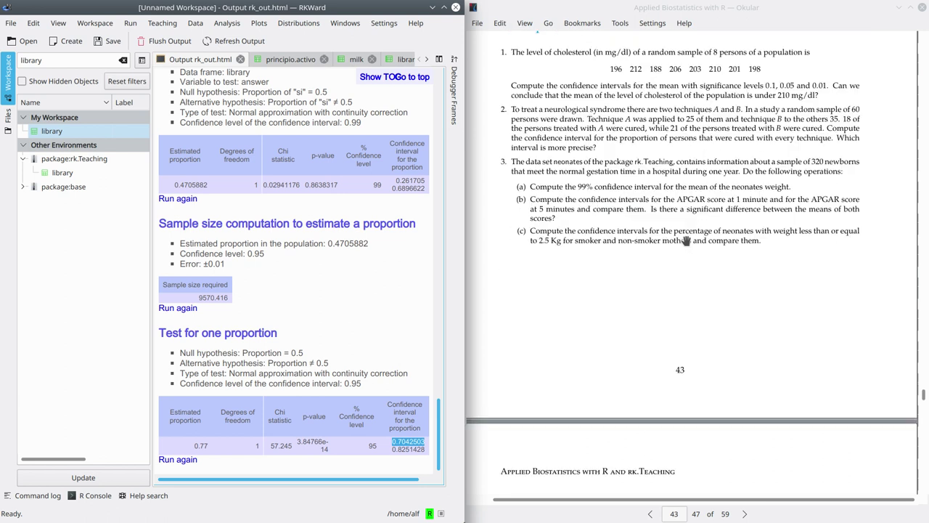
scroll(683, 243, "up", 4)
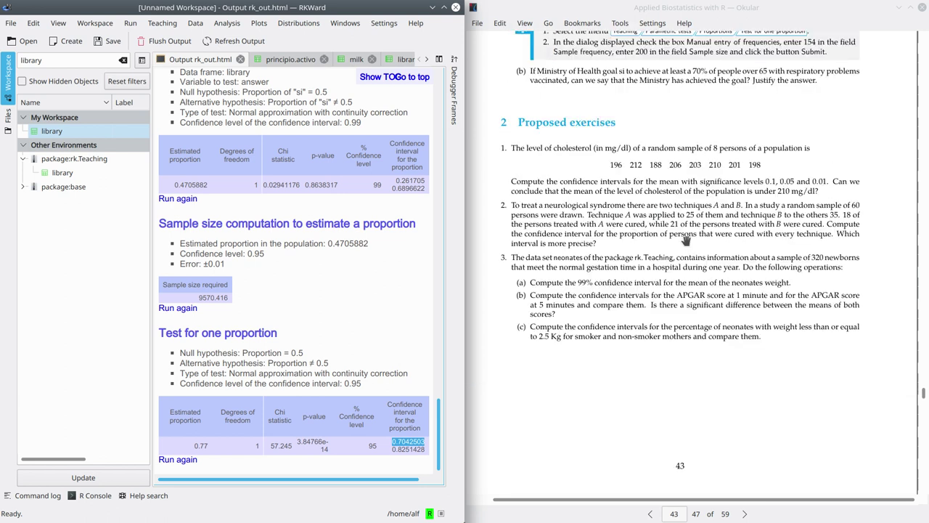